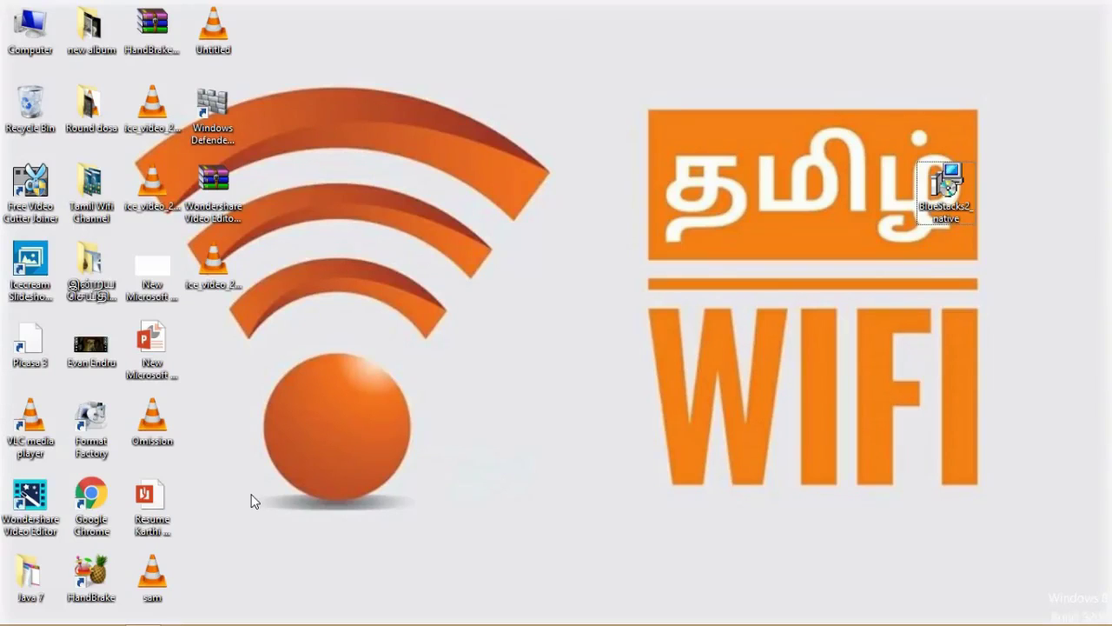
mouse_move(89, 620)
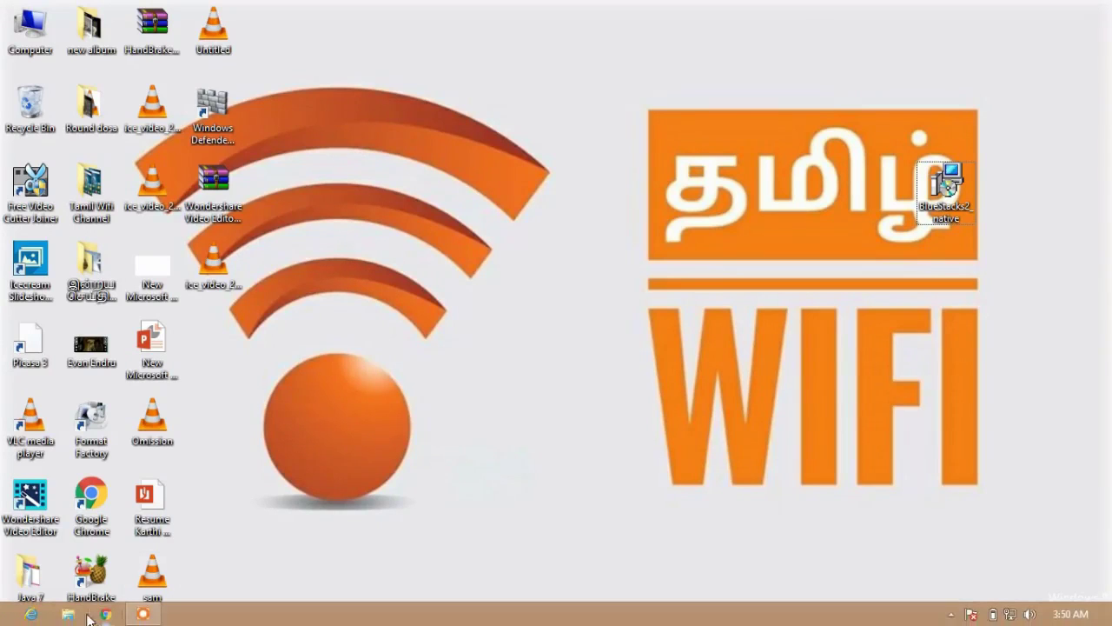
left_click(105, 615)
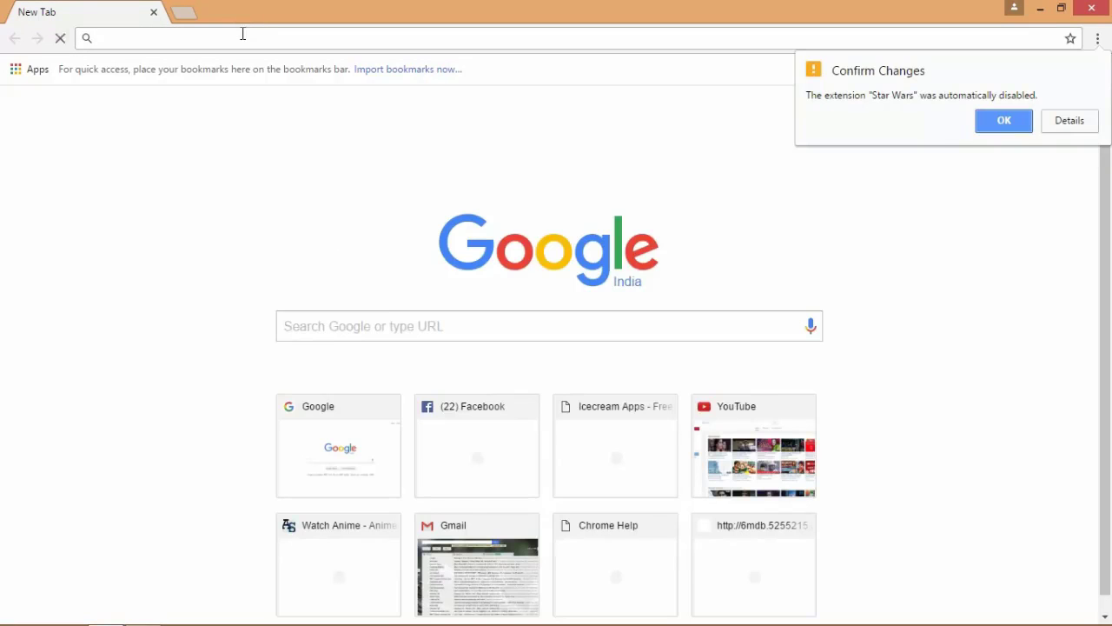
right_click(243, 34)
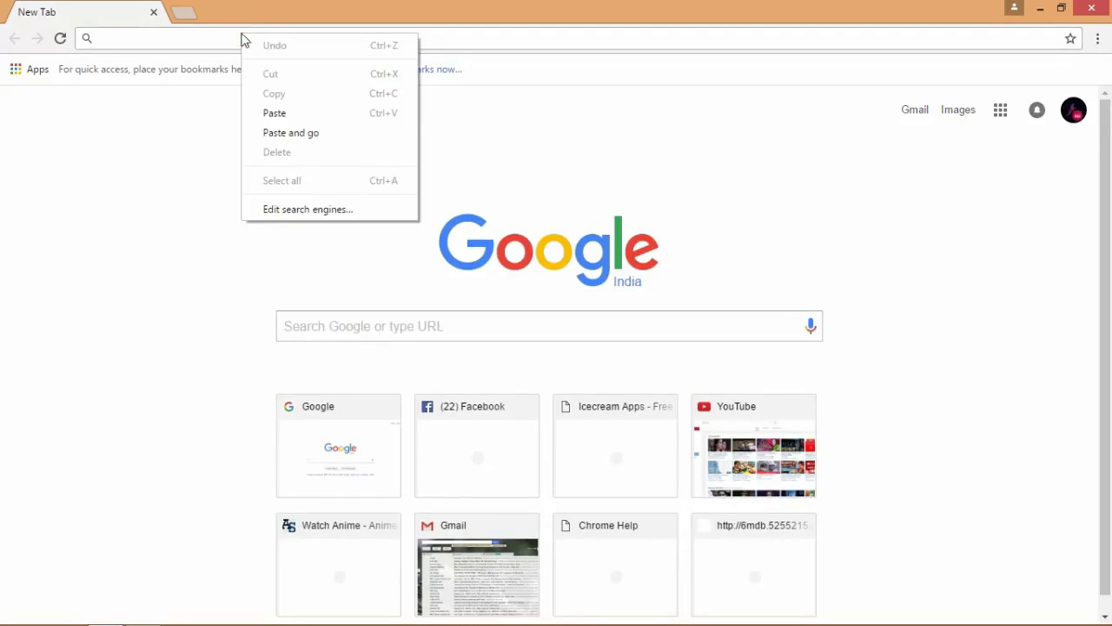
left_click(274, 113)
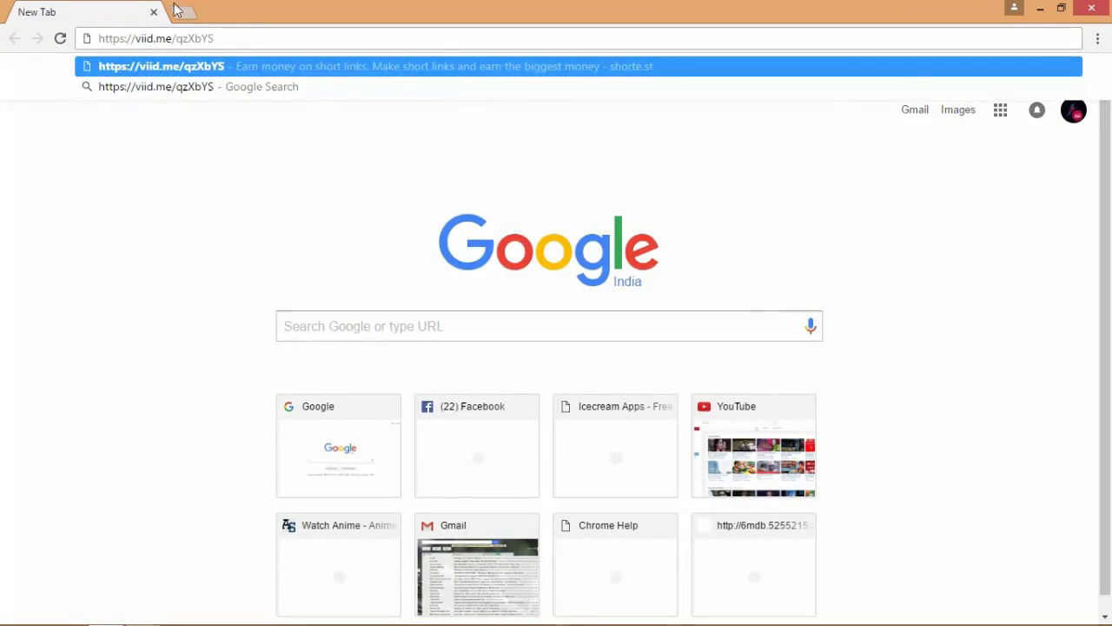
left_click_drag(219, 38, 249, 34)
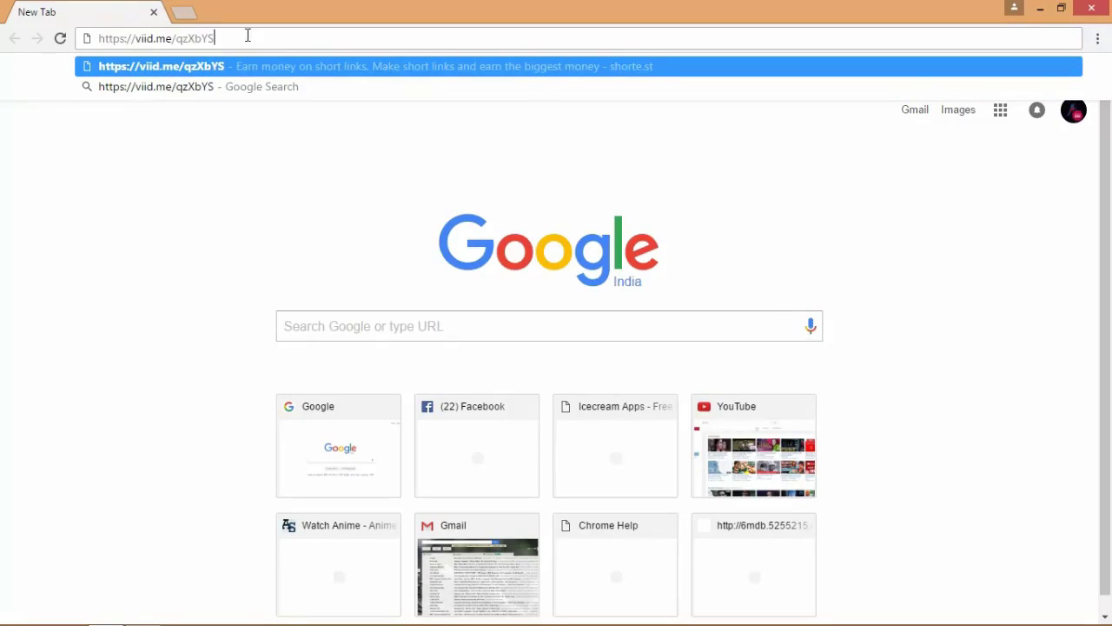
key("Return")
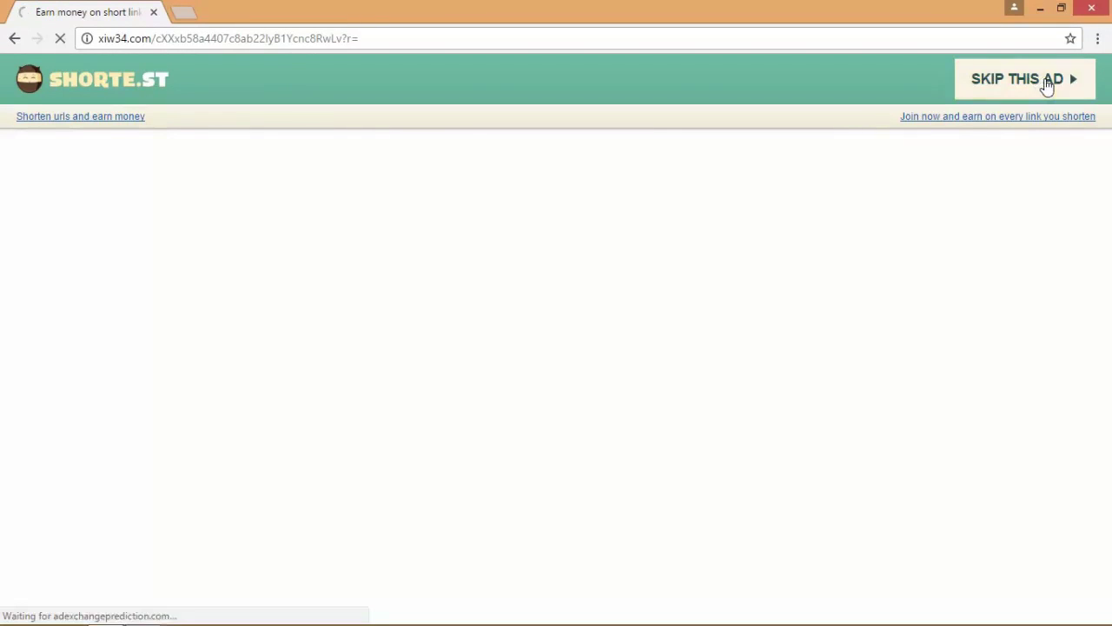
left_click(1021, 80)
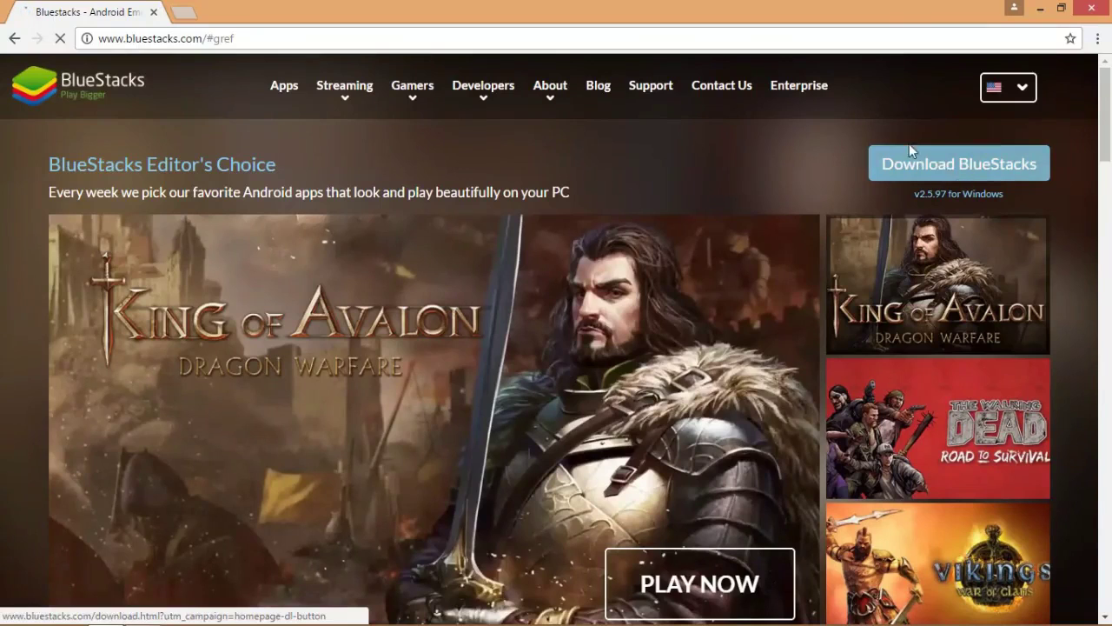
left_click(930, 168)
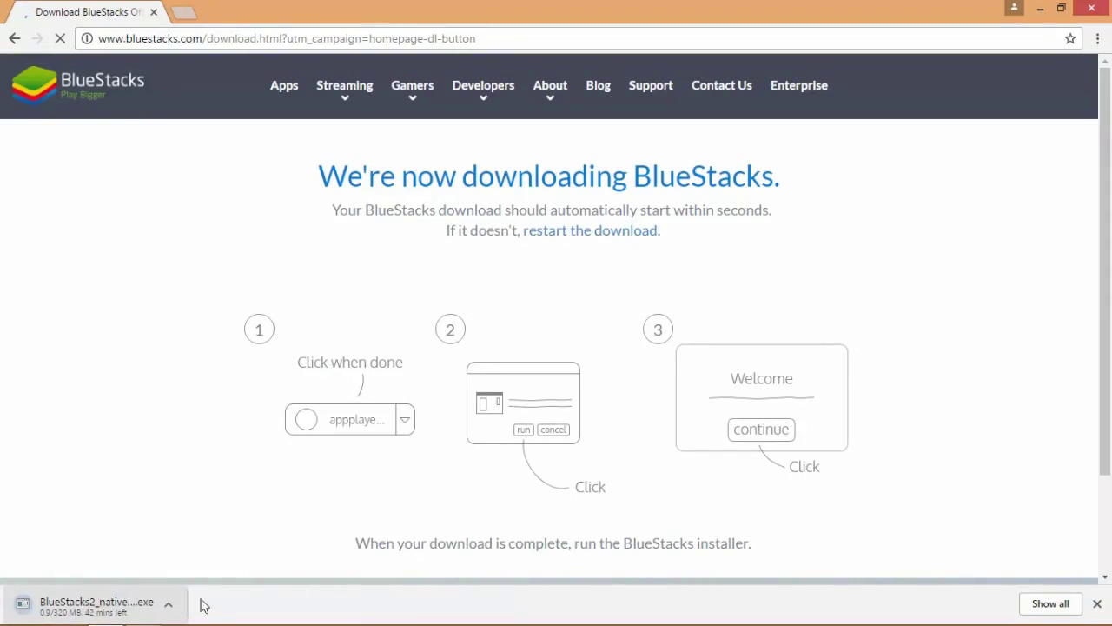
Cancel the BlueStacks installer download and close the browser.
left_click(168, 604)
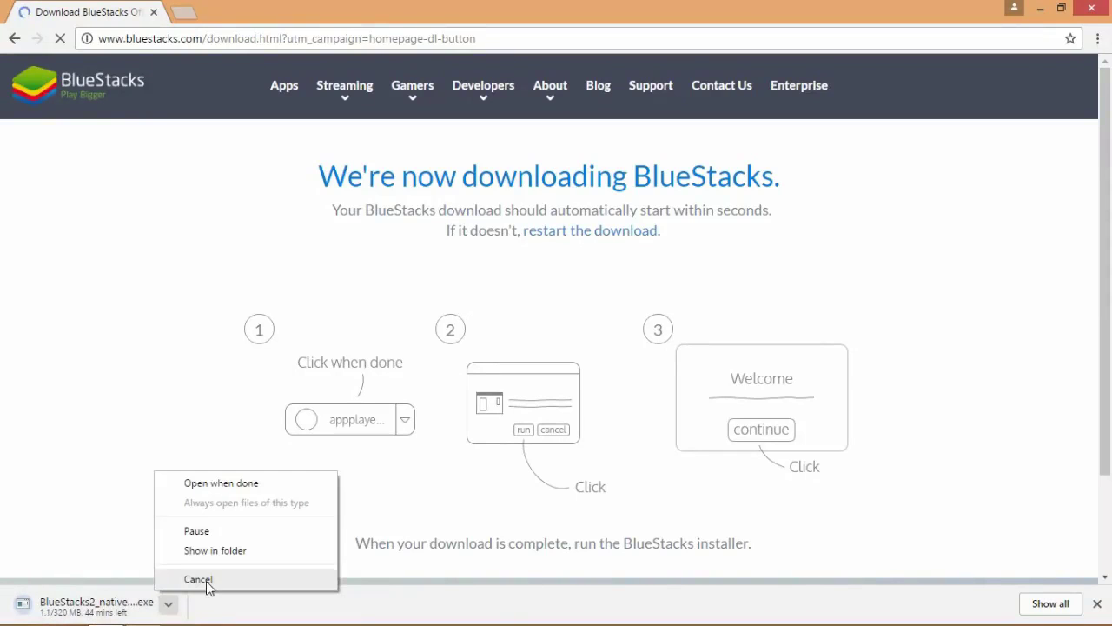
left_click(198, 578)
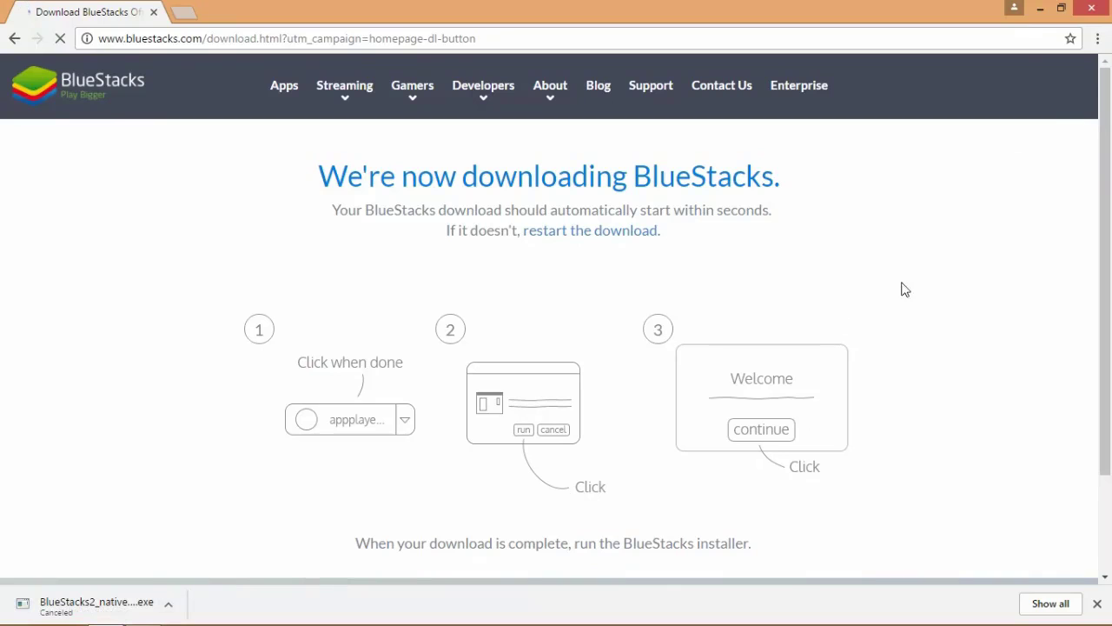
left_click(1091, 8)
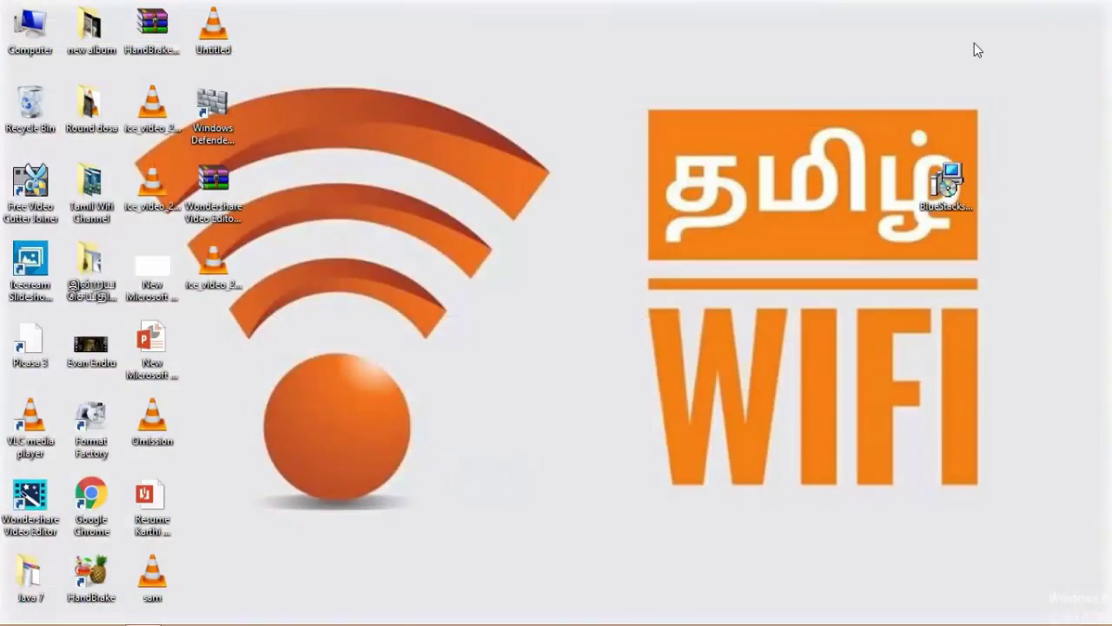
Install BlueStacks from the desktop's BlueStacks2_native file, with data in C:\ProgramData and both recommended options enabled, and start it on finishing.
left_click(949, 184)
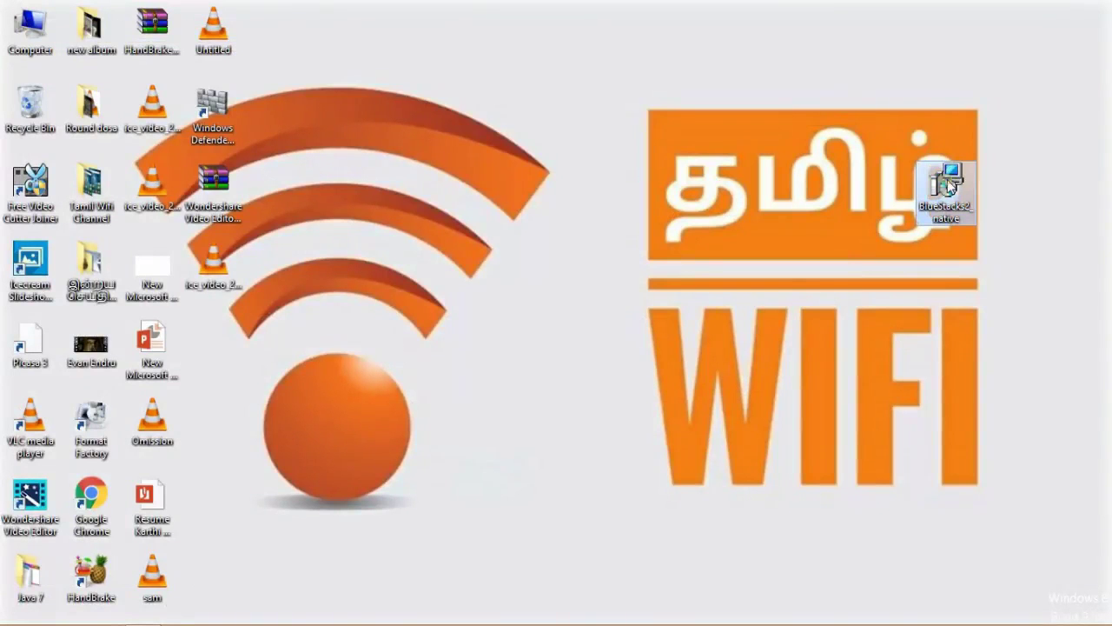
left_click_drag(874, 212, 1035, 154)
mouse_move(948, 202)
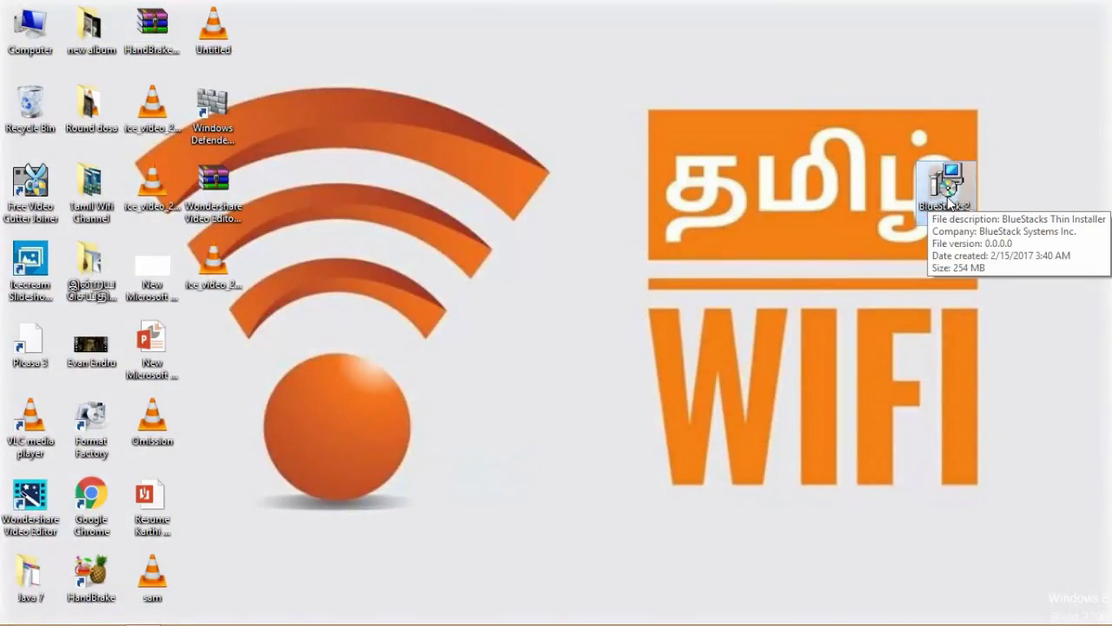
double_click(948, 200)
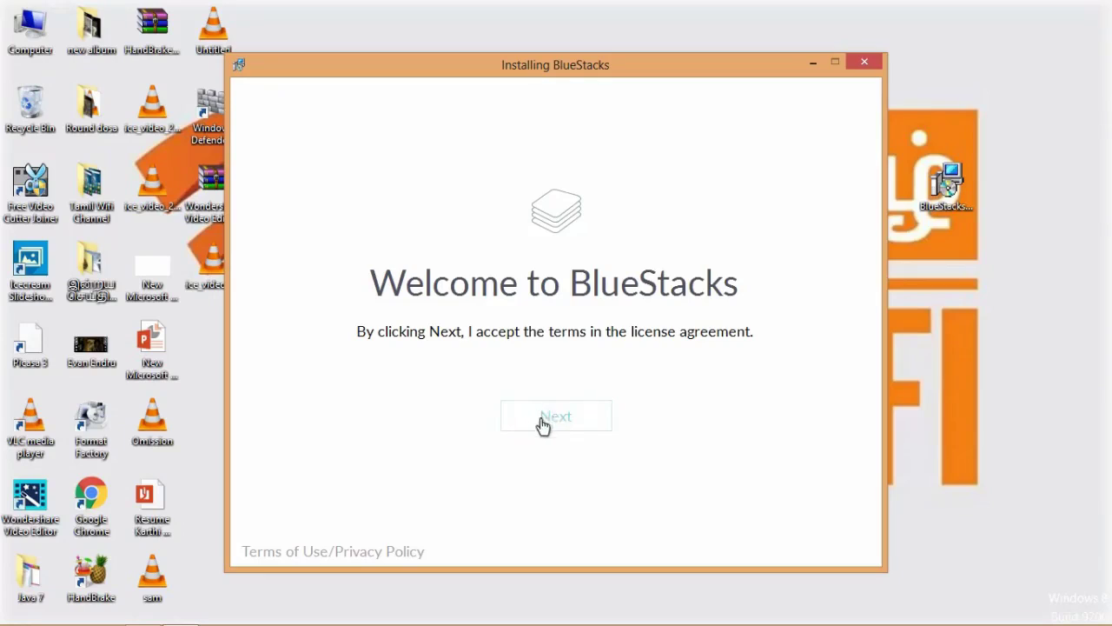
left_click(543, 419)
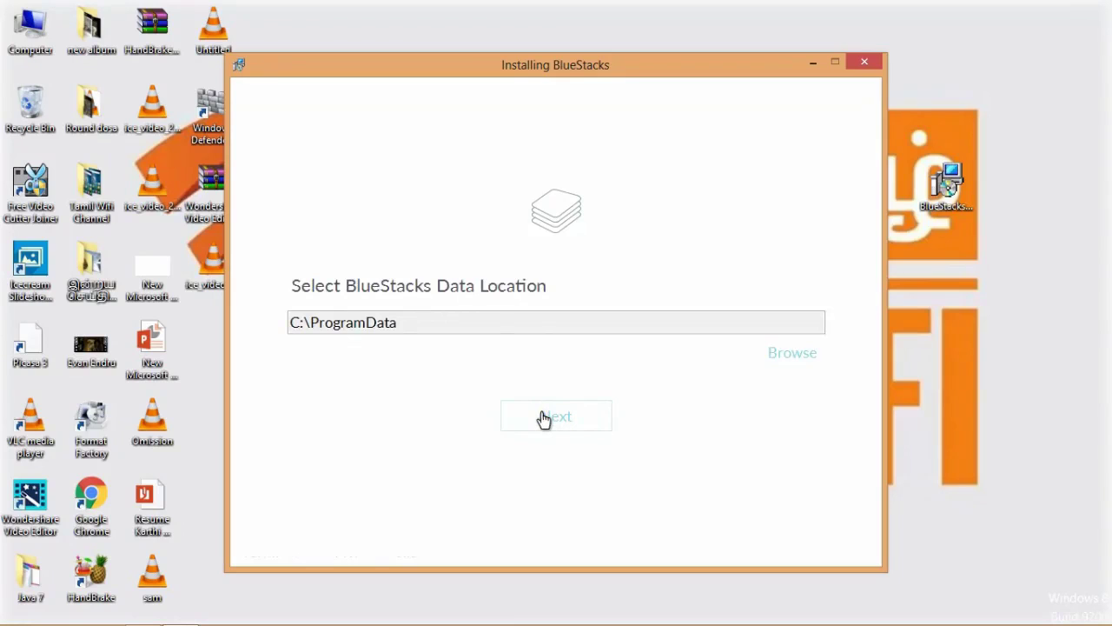
left_click(543, 419)
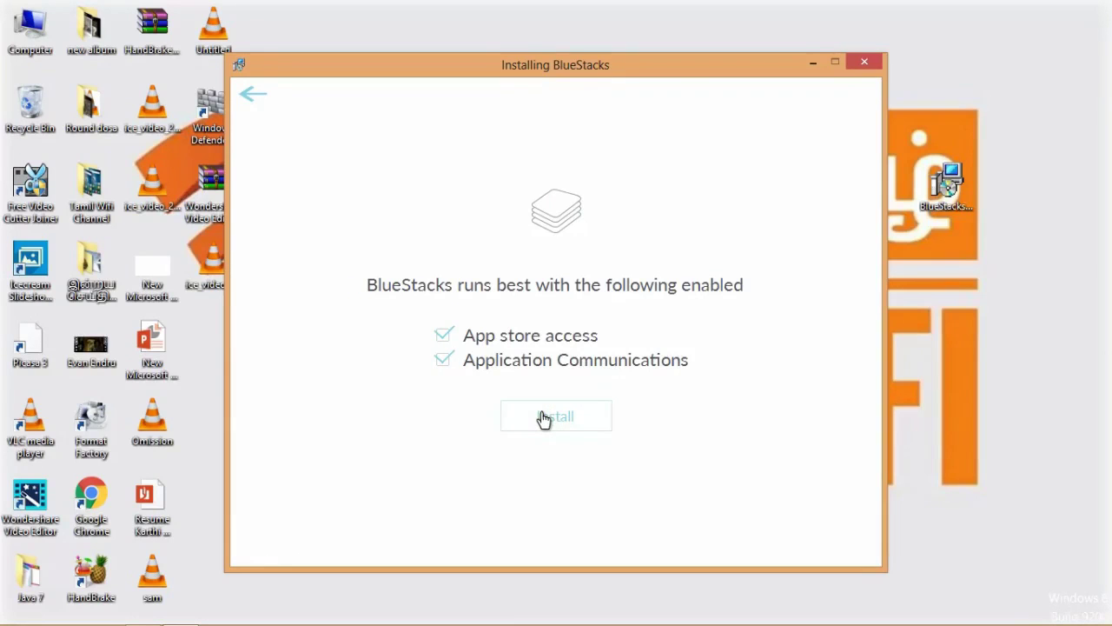
left_click(542, 417)
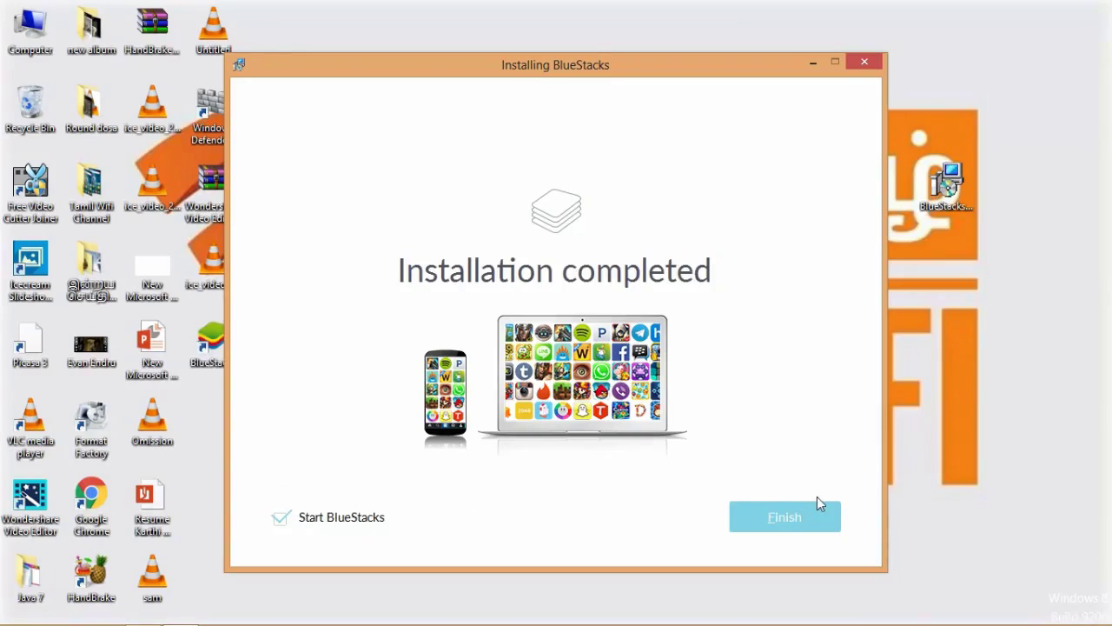
left_click(790, 520)
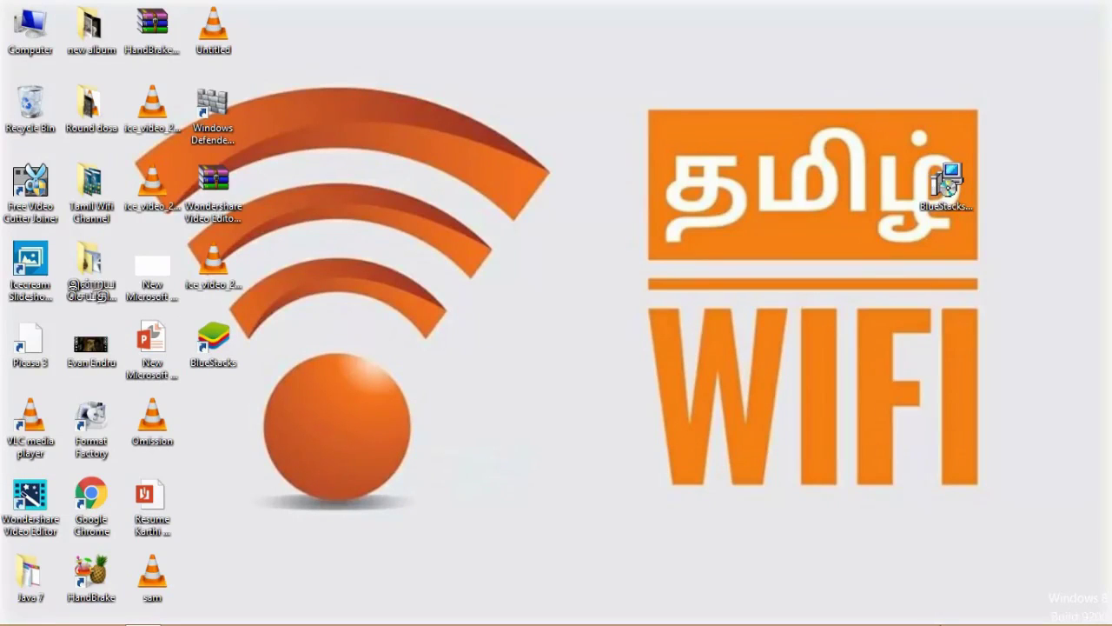
mouse_move(952, 616)
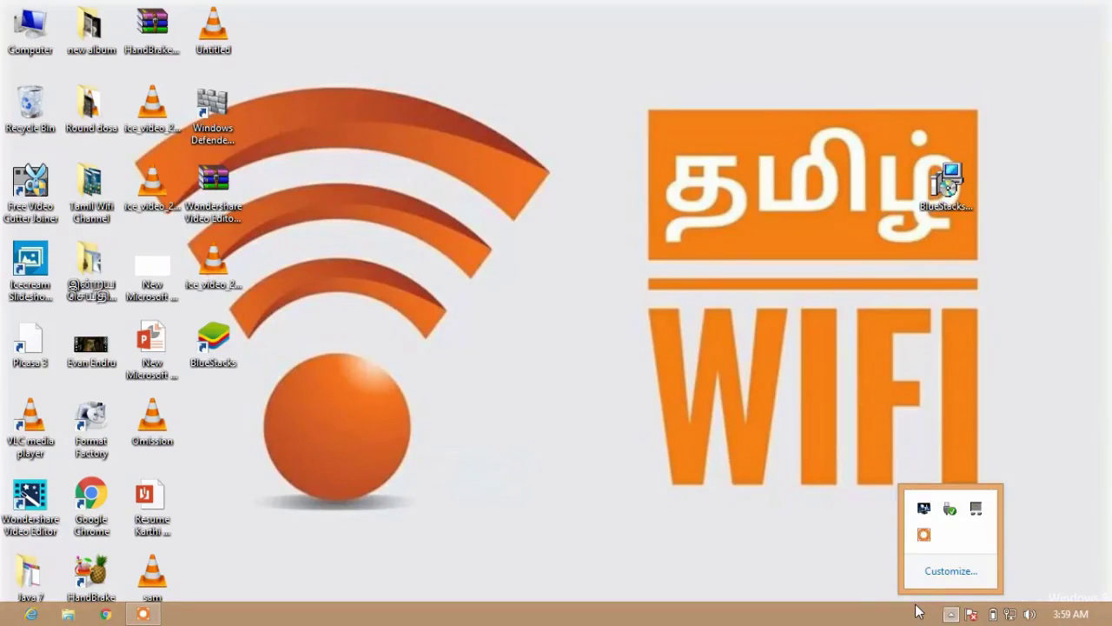
left_click(919, 613)
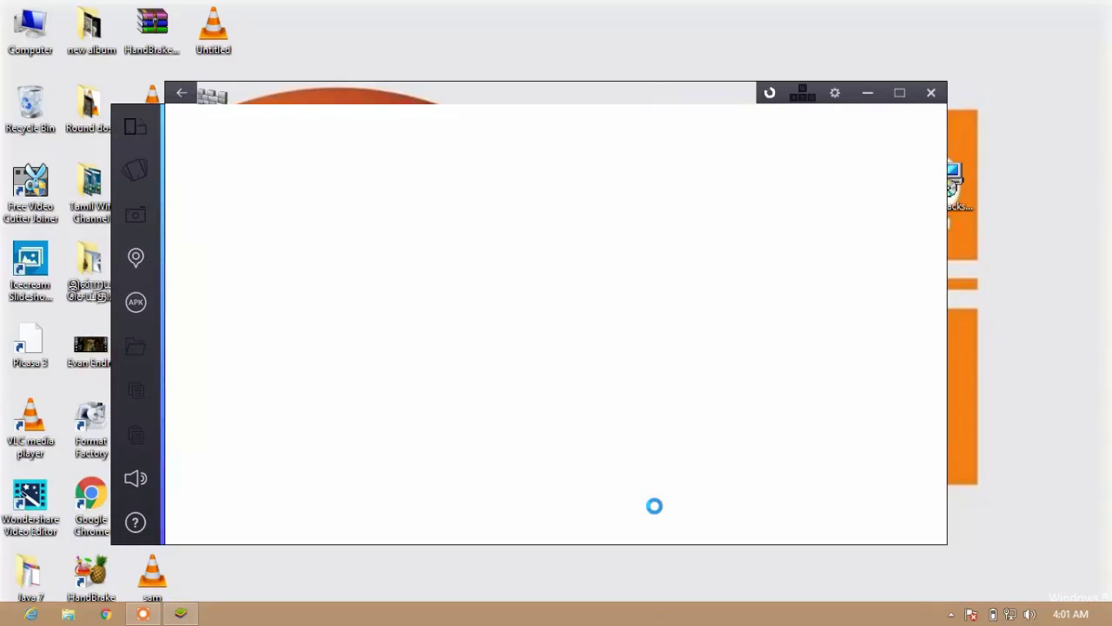
left_click(951, 614)
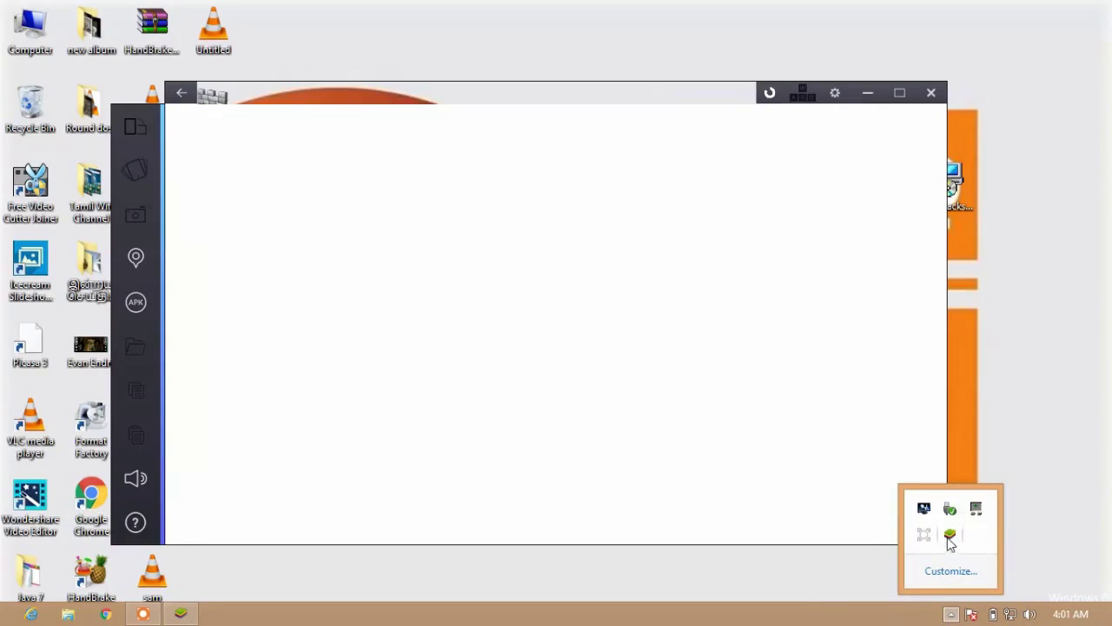
left_click(783, 601)
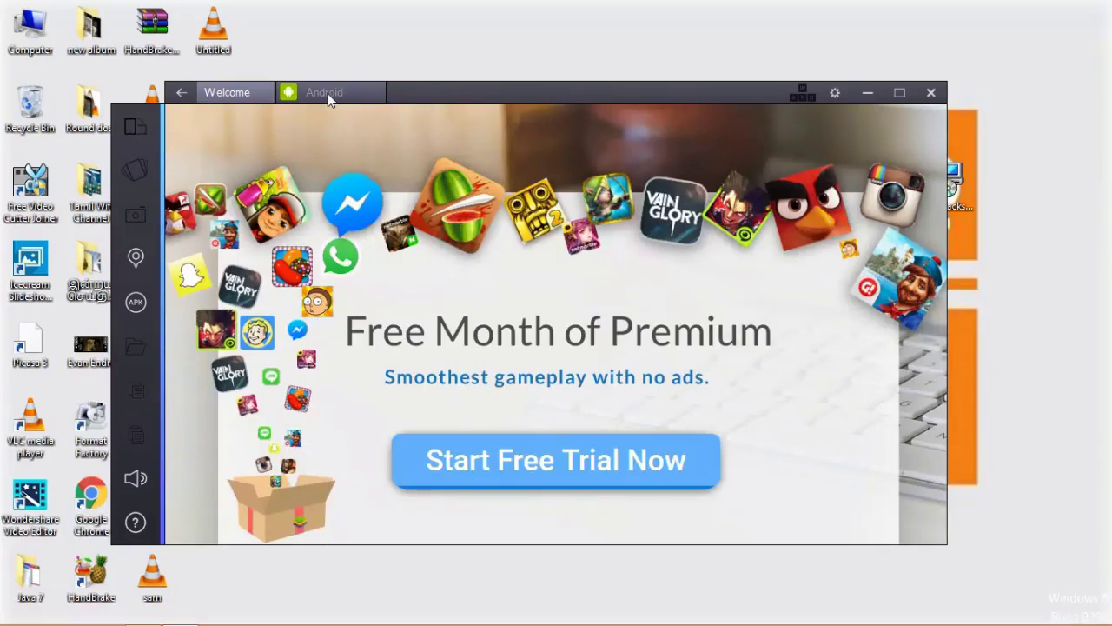
Switch BlueStacks to its Android home, agree to improved location accuracy and turn location access back on for all Google apps.
left_click(328, 93)
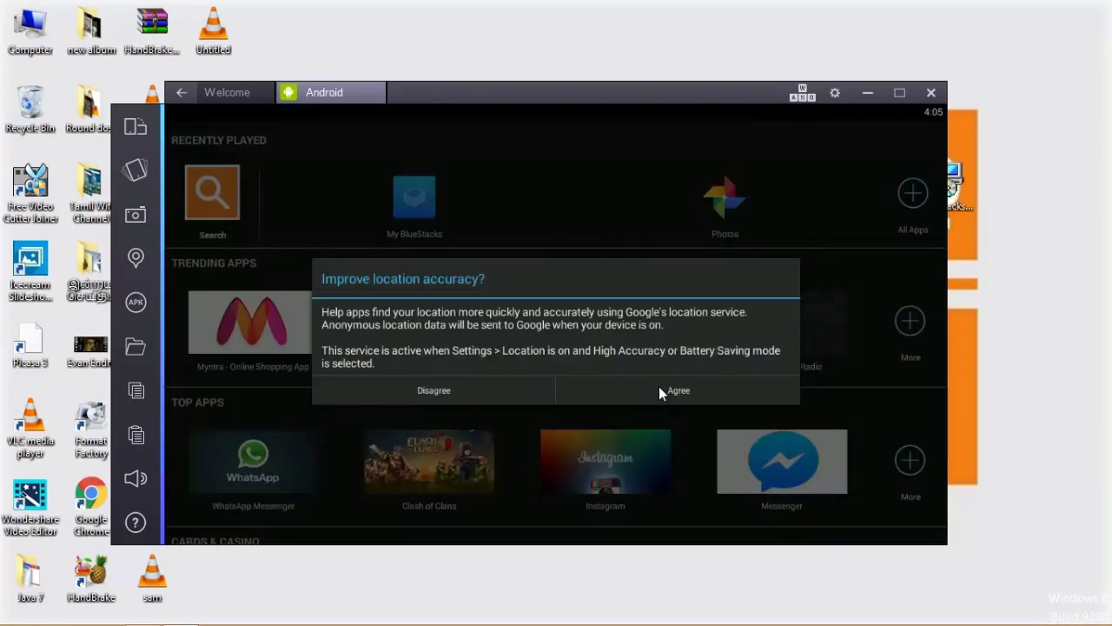
left_click(658, 388)
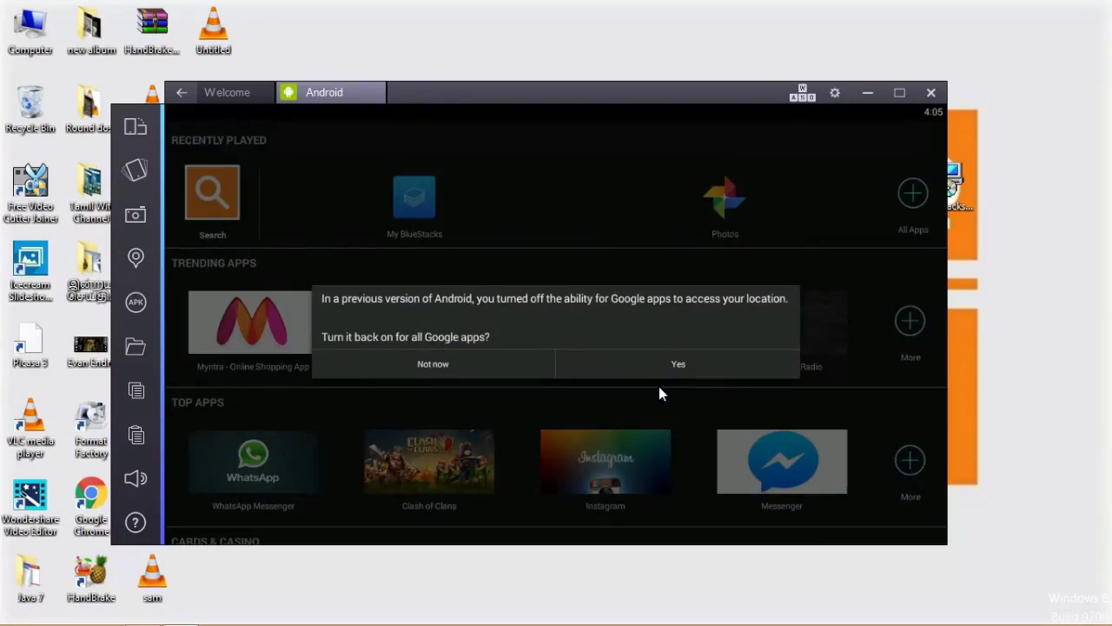
left_click(642, 372)
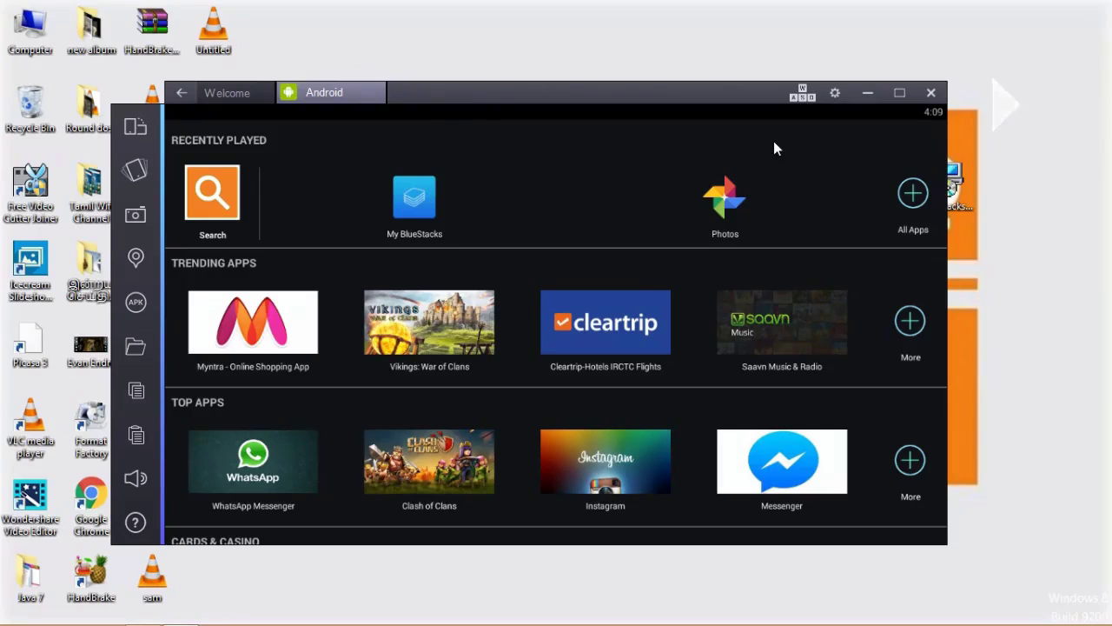
Begin adding an existing Google account through the BlueStacks settings.
left_click(837, 94)
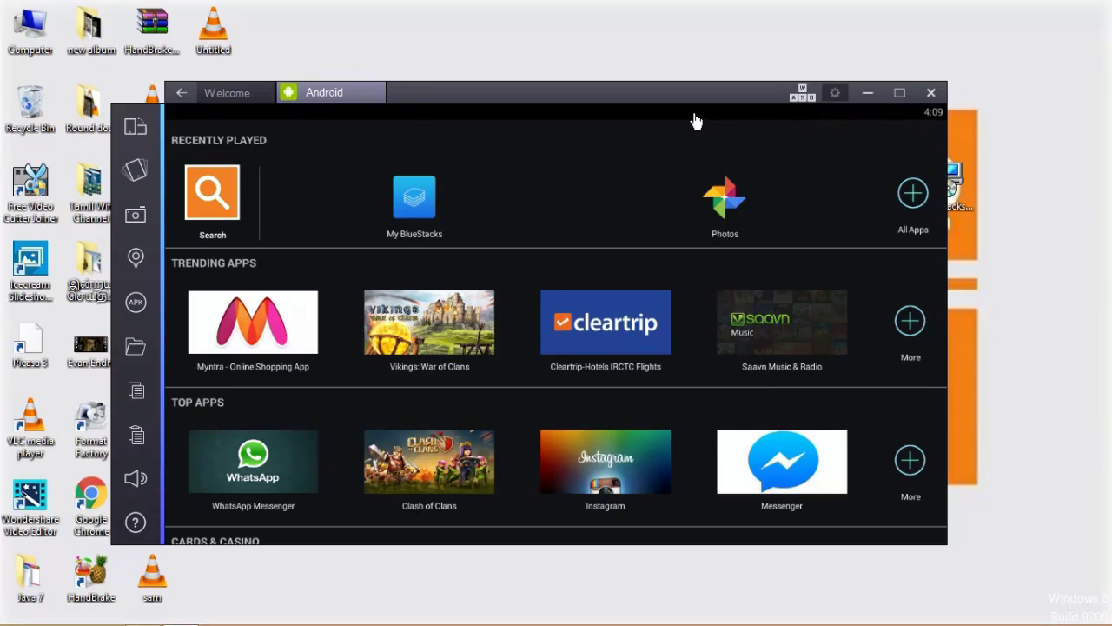
left_click(834, 92)
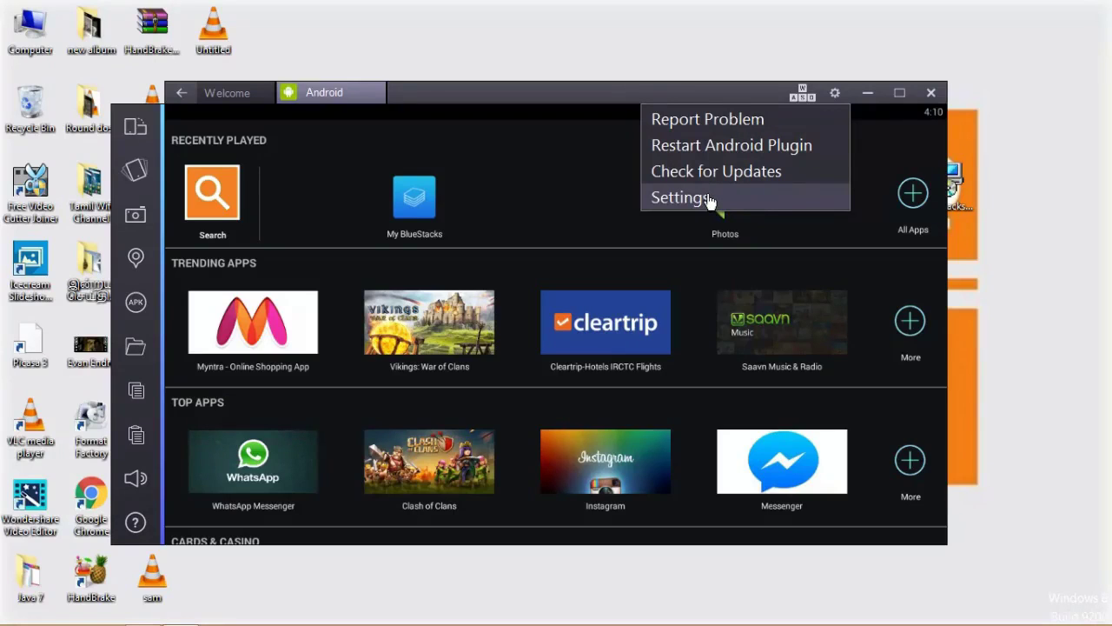
left_click(643, 197)
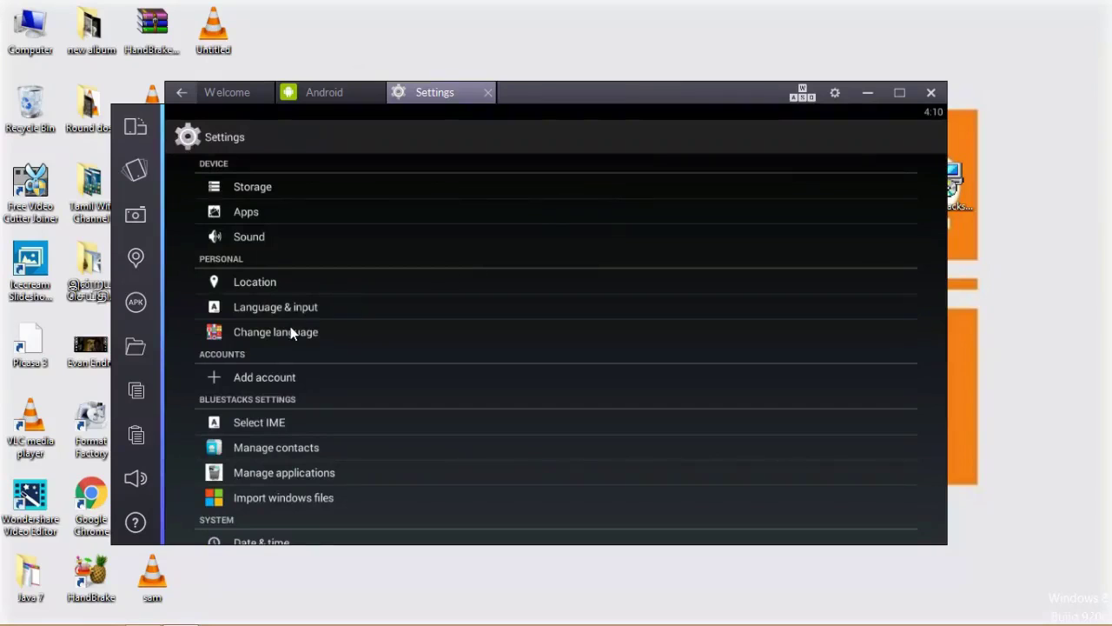
left_click(241, 381)
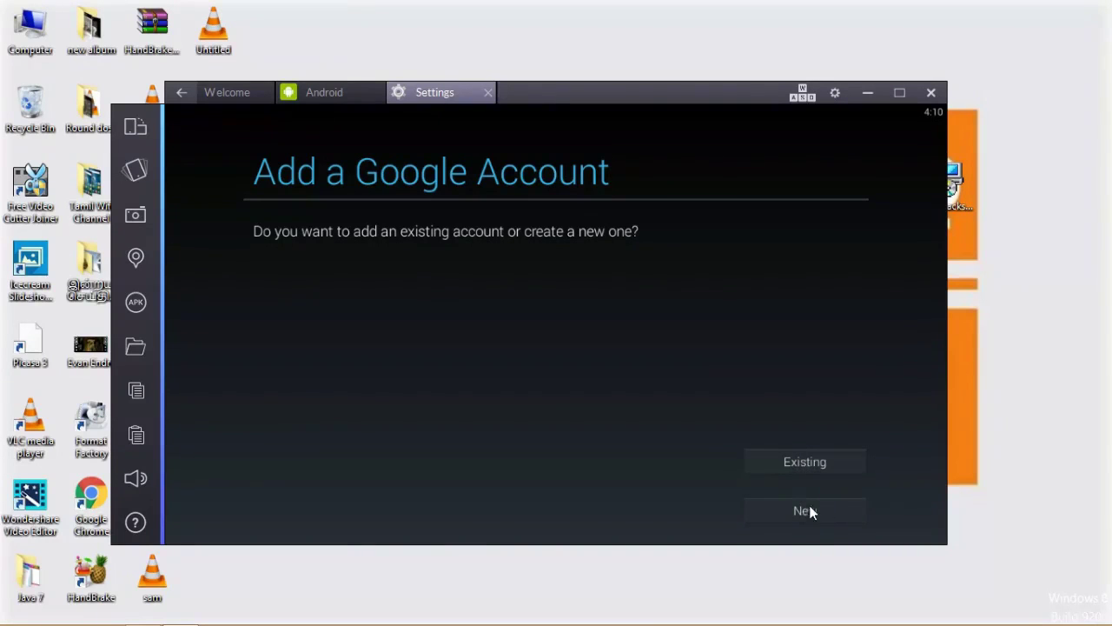
left_click(806, 462)
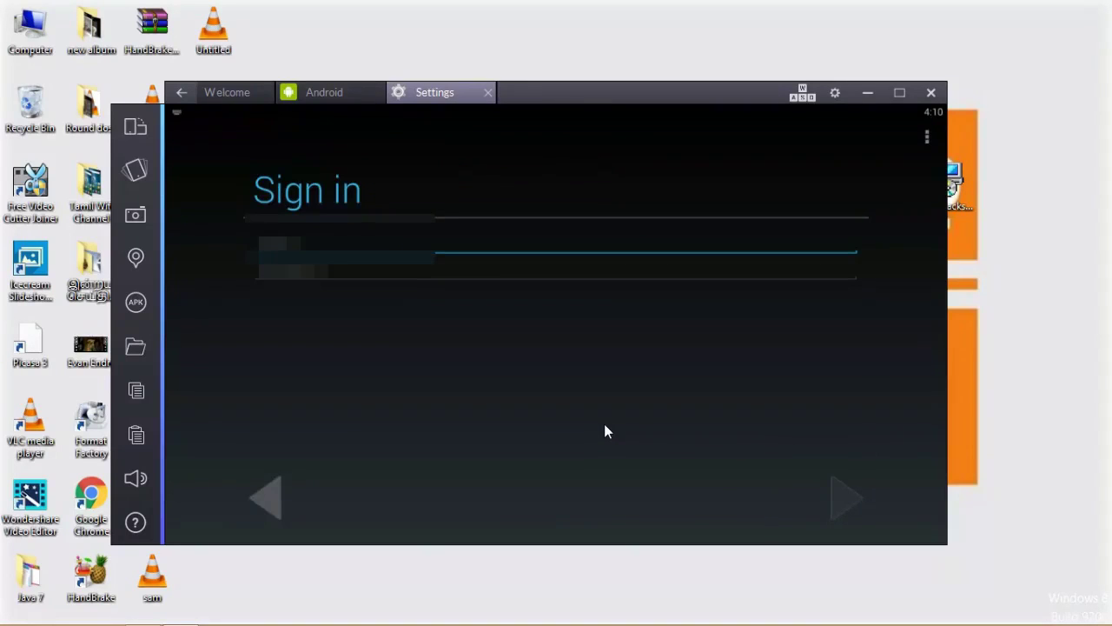
Sign in by entering the Google account's e-mail address and password, and accept the terms of service.
type("***********")
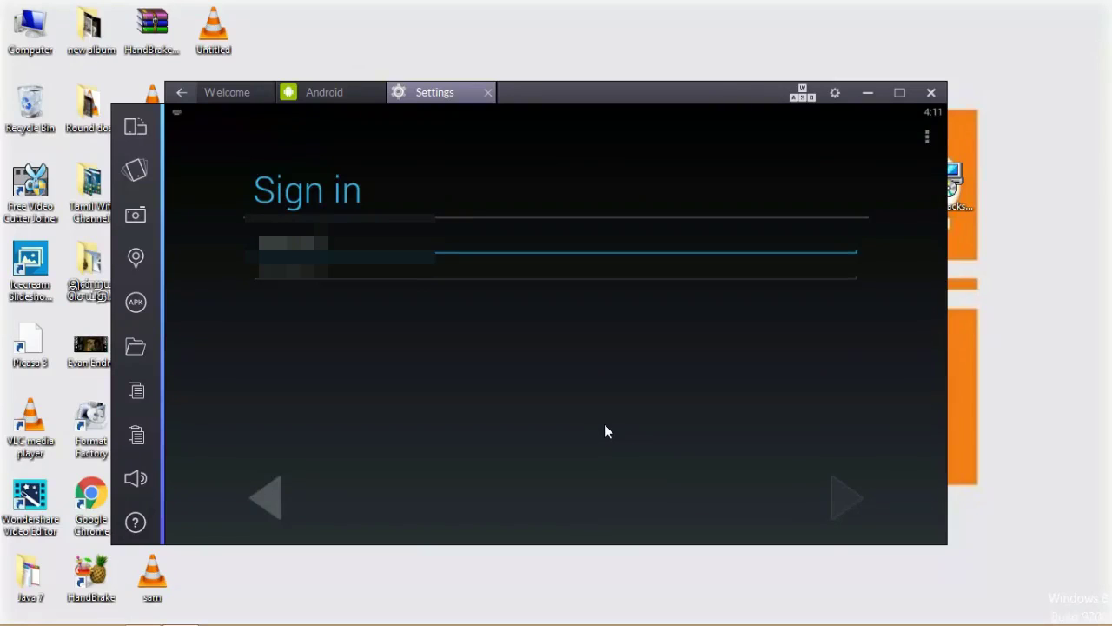
type("******")
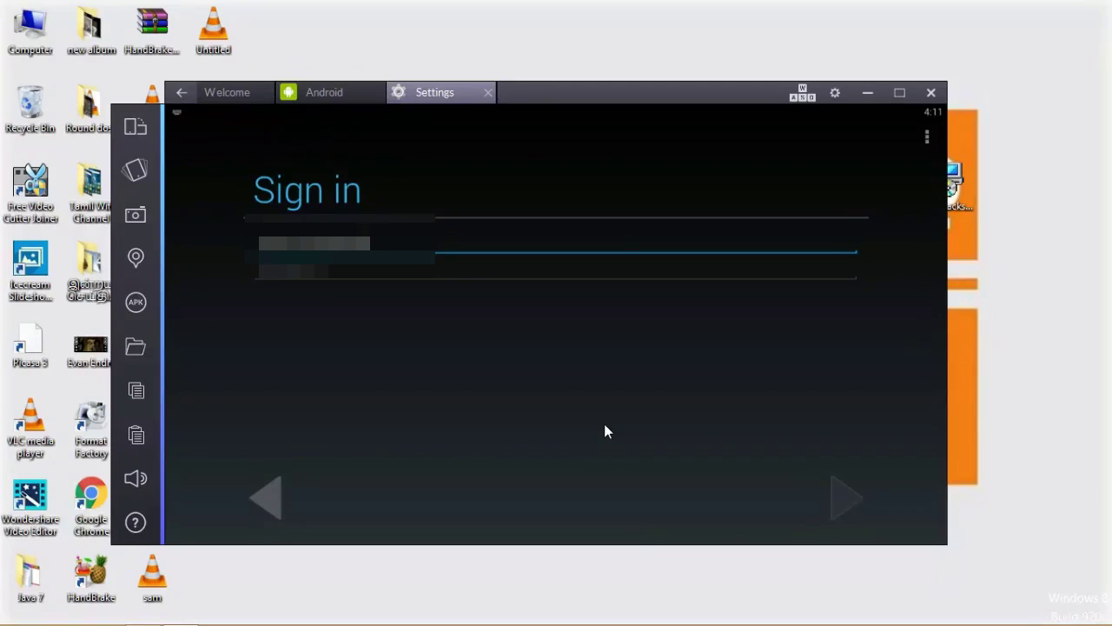
type("com")
left_click(320, 271)
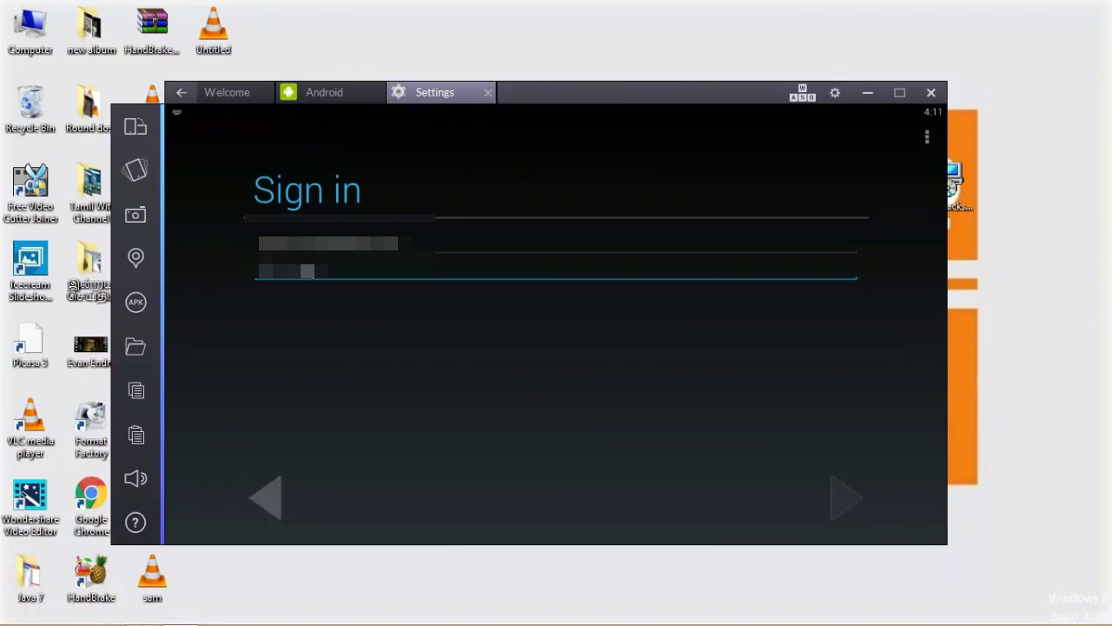
type("******")
left_click(841, 498)
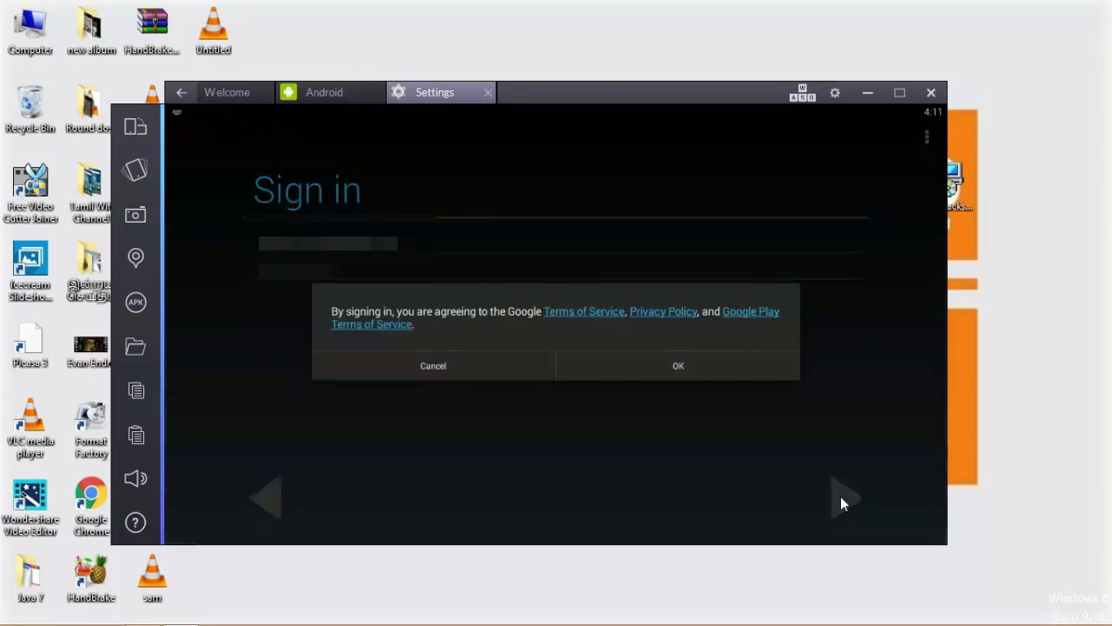
left_click(675, 363)
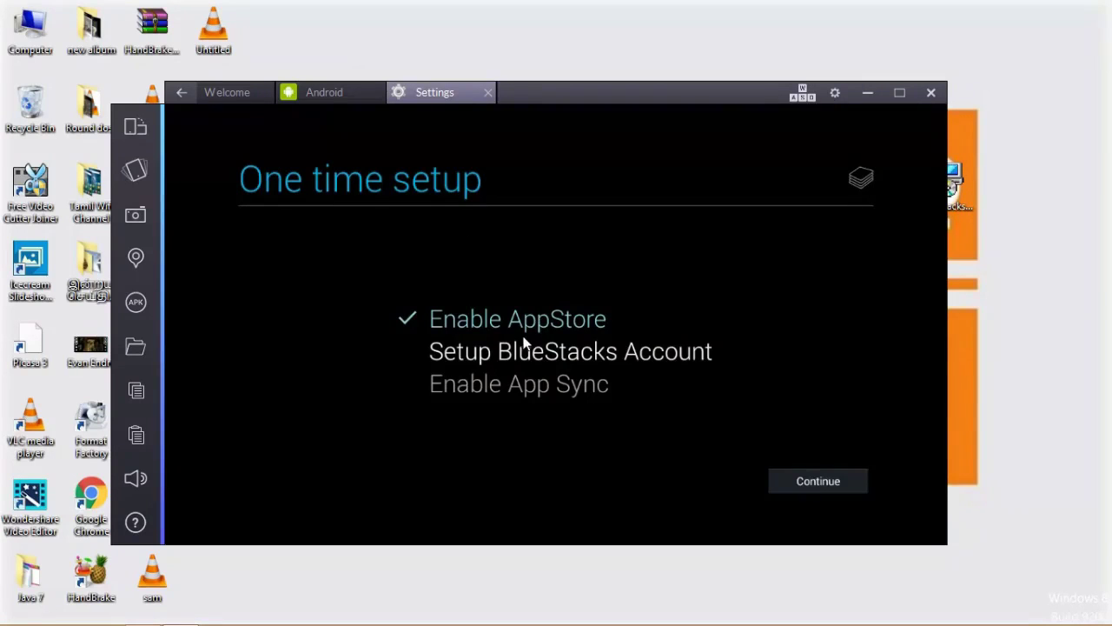
Continue the one-time setup and set up the BlueStacks account with the Google account already added.
left_click(812, 483)
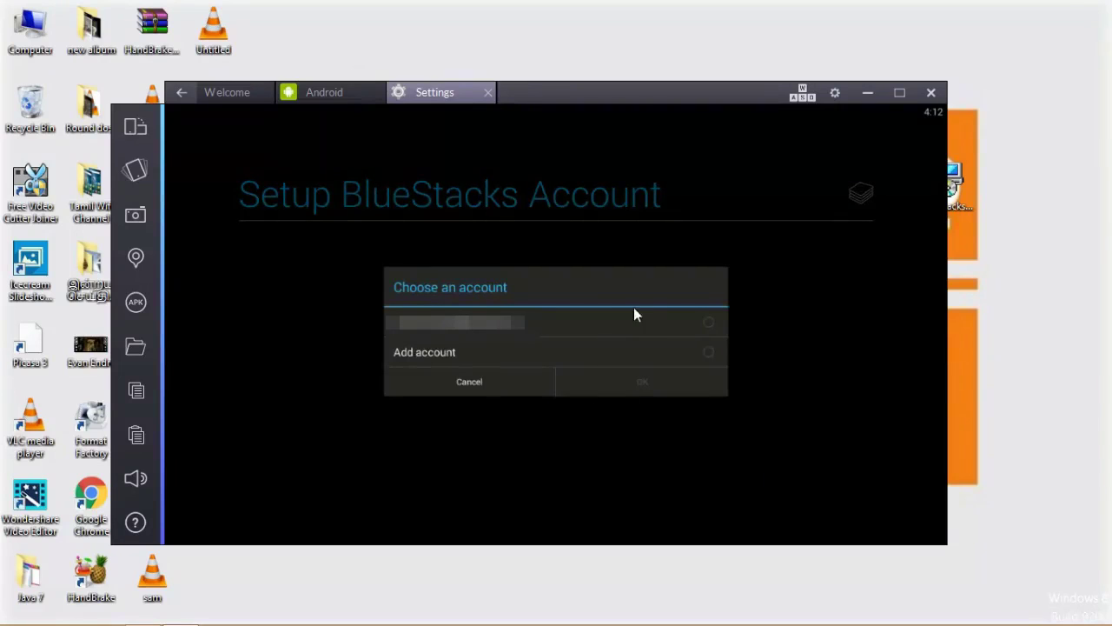
left_click(627, 323)
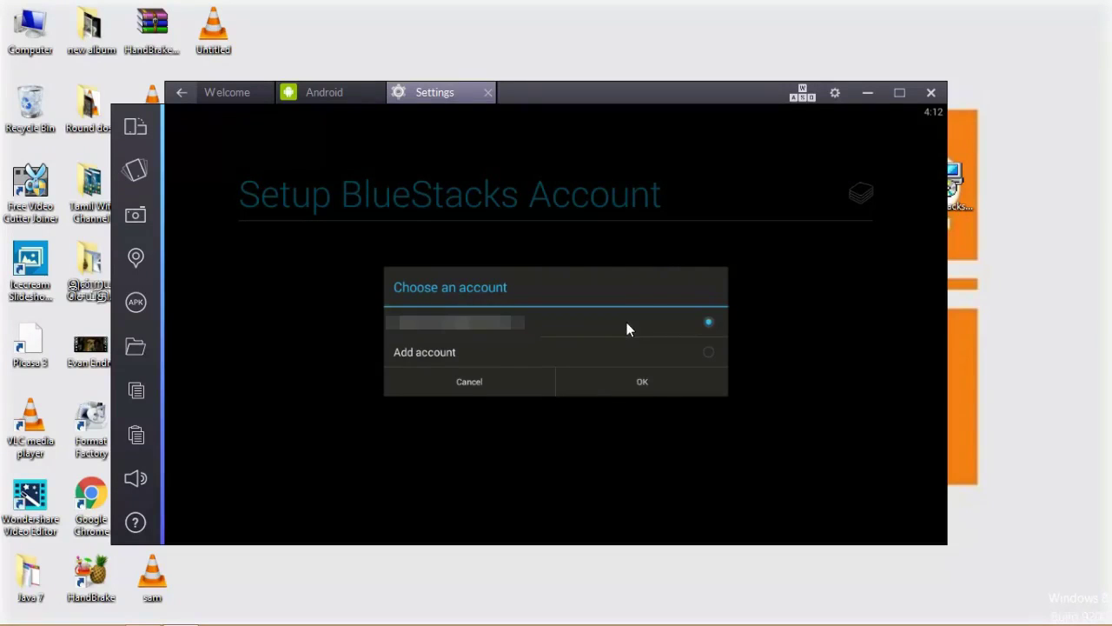
left_click(654, 389)
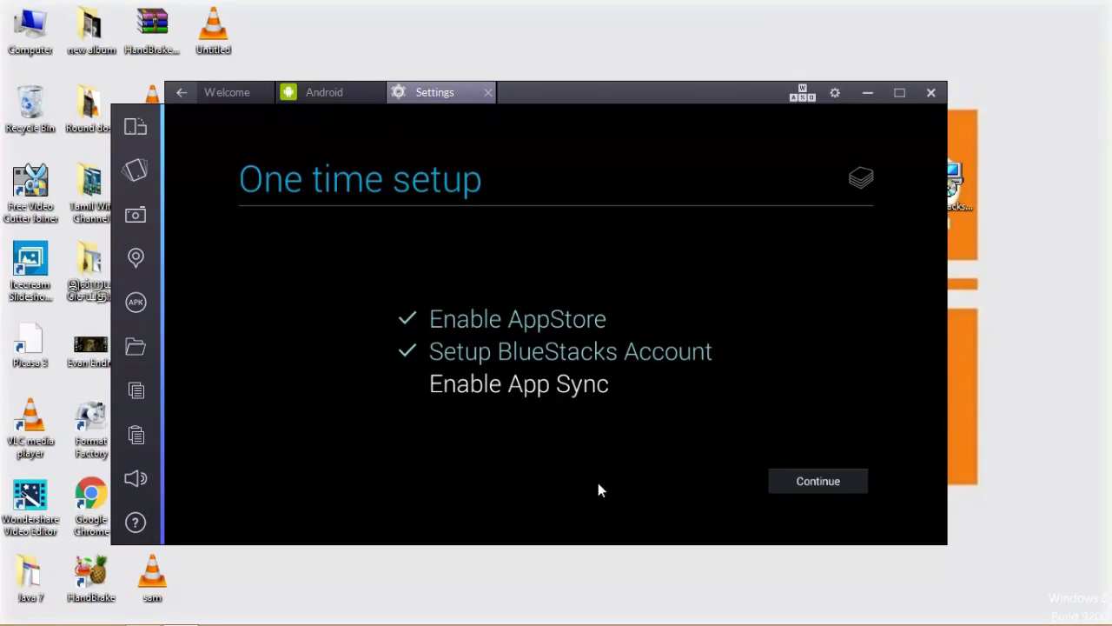
Enable App Sync by signing in to Google Play with the existing account and entering its password.
left_click(807, 483)
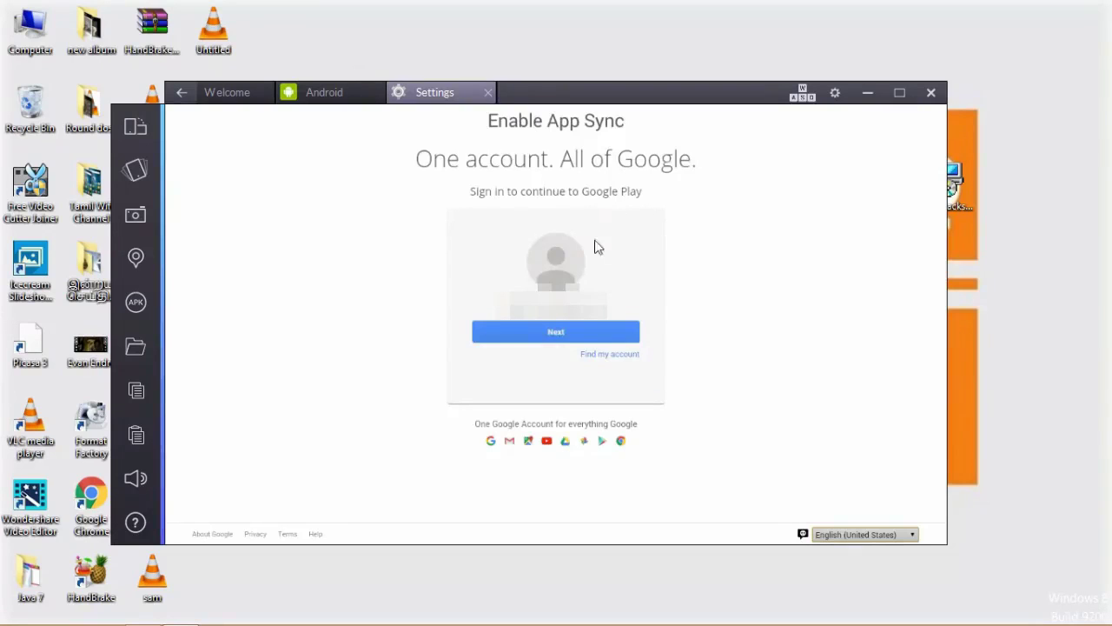
left_click(544, 335)
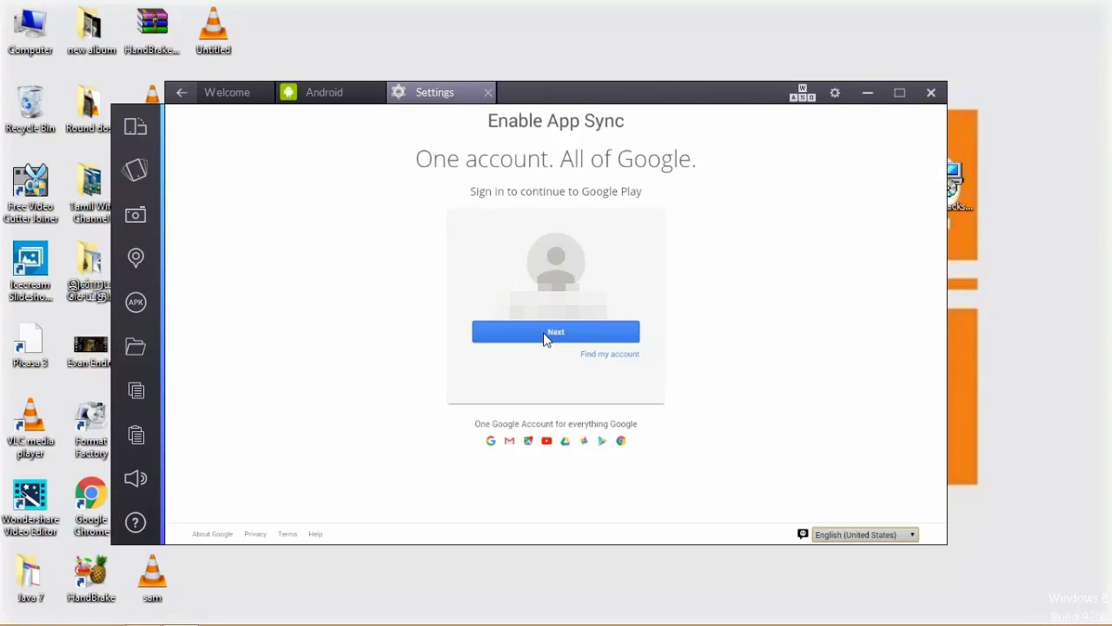
left_click(545, 333)
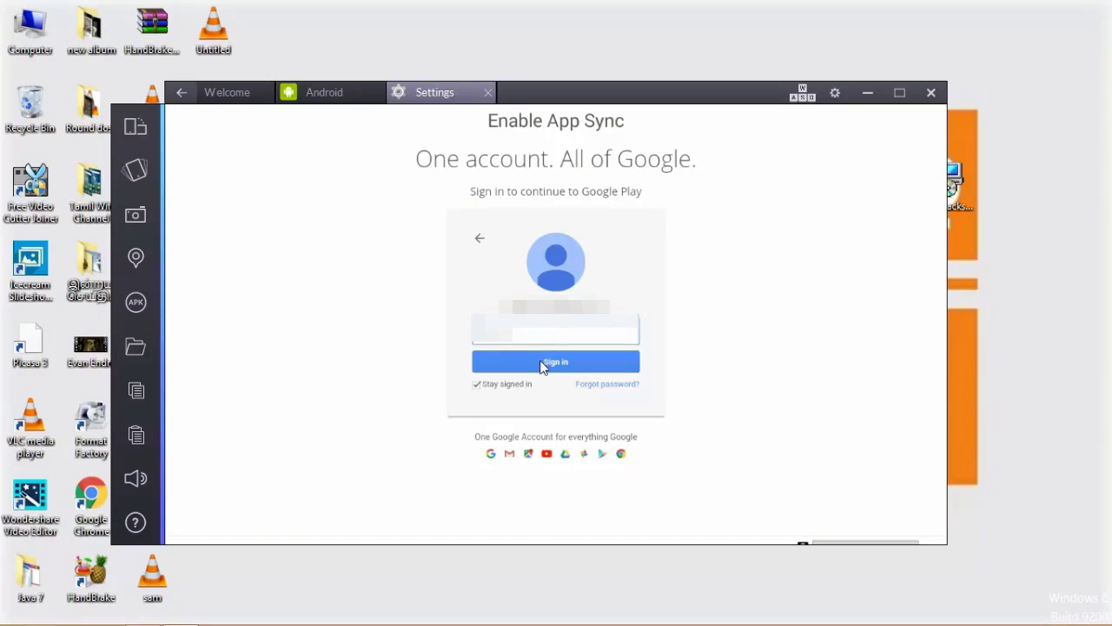
left_click(543, 365)
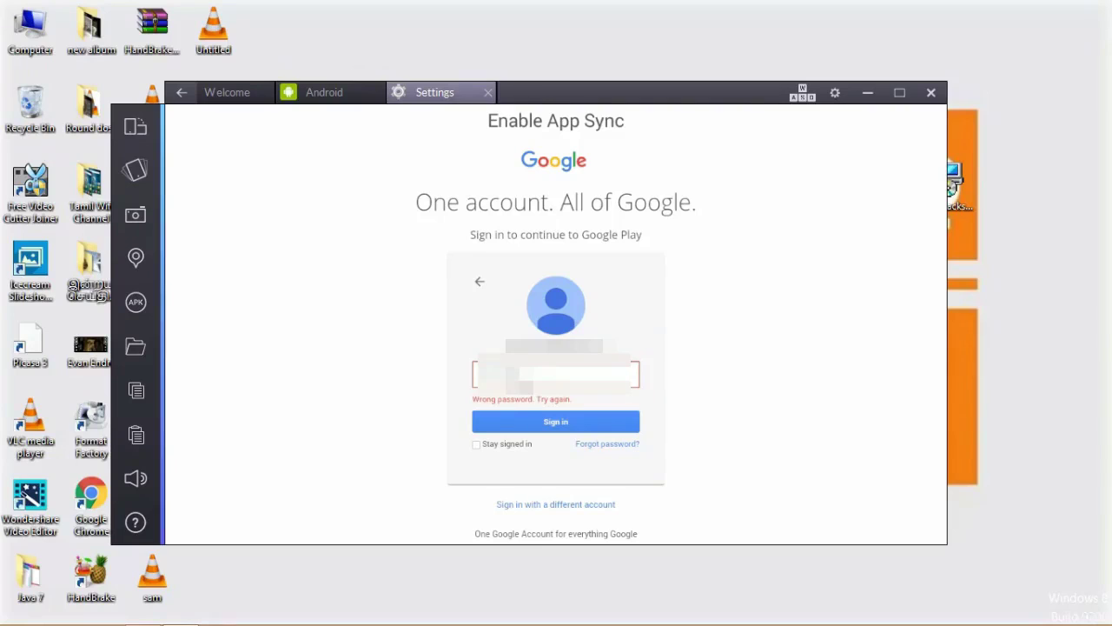
left_click(534, 424)
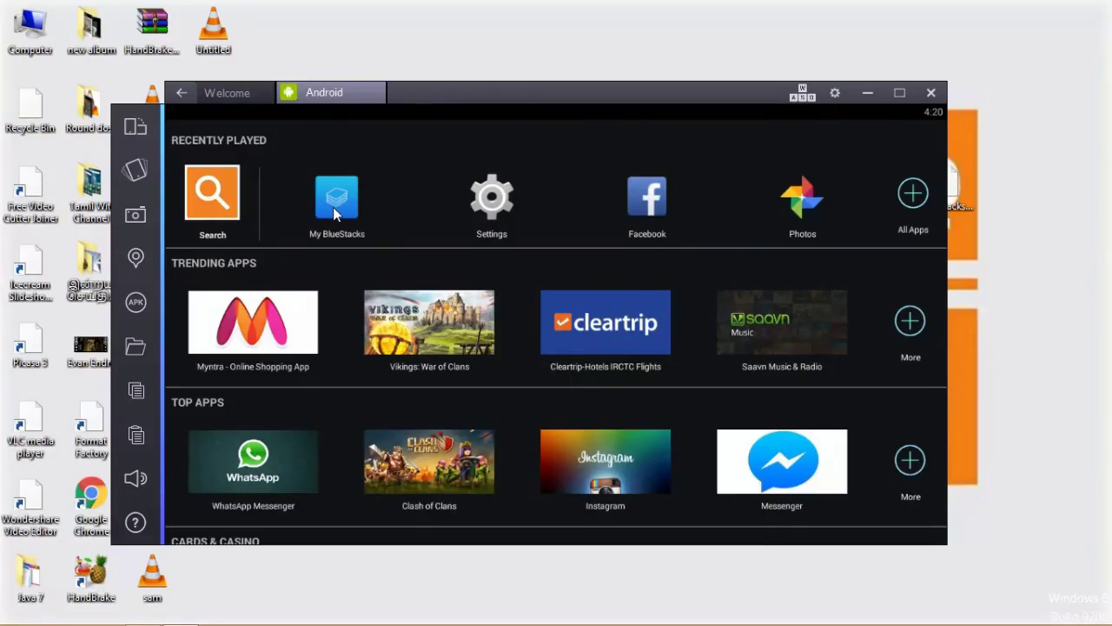
Search the apps for "c" and open Clash Royale's Play Store page, continuing past the one-time setup screen.
left_click(333, 207)
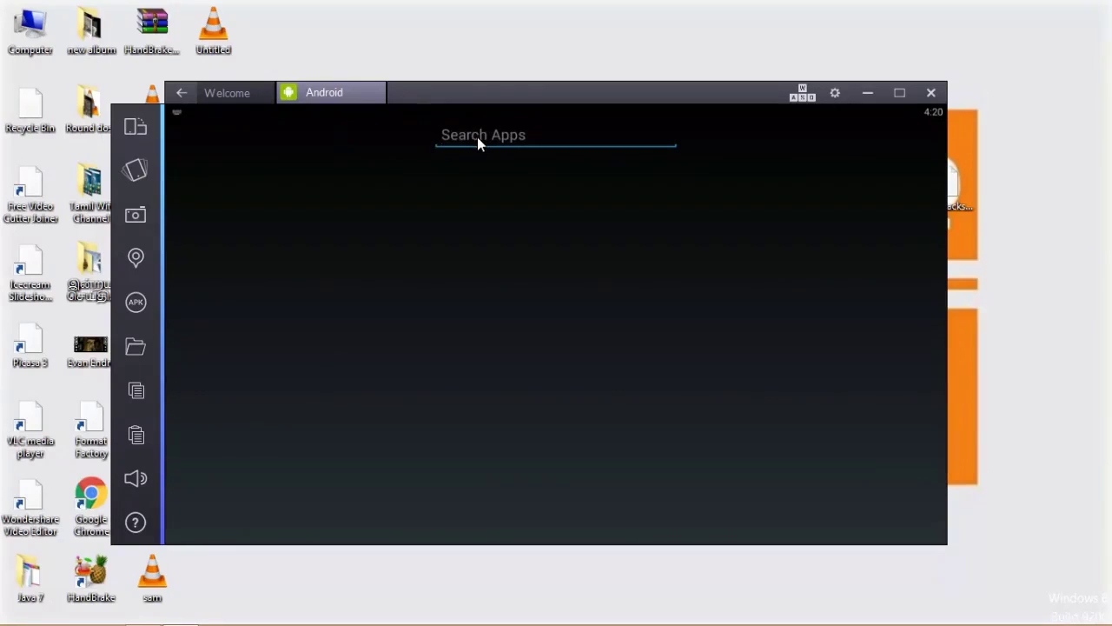
type("c")
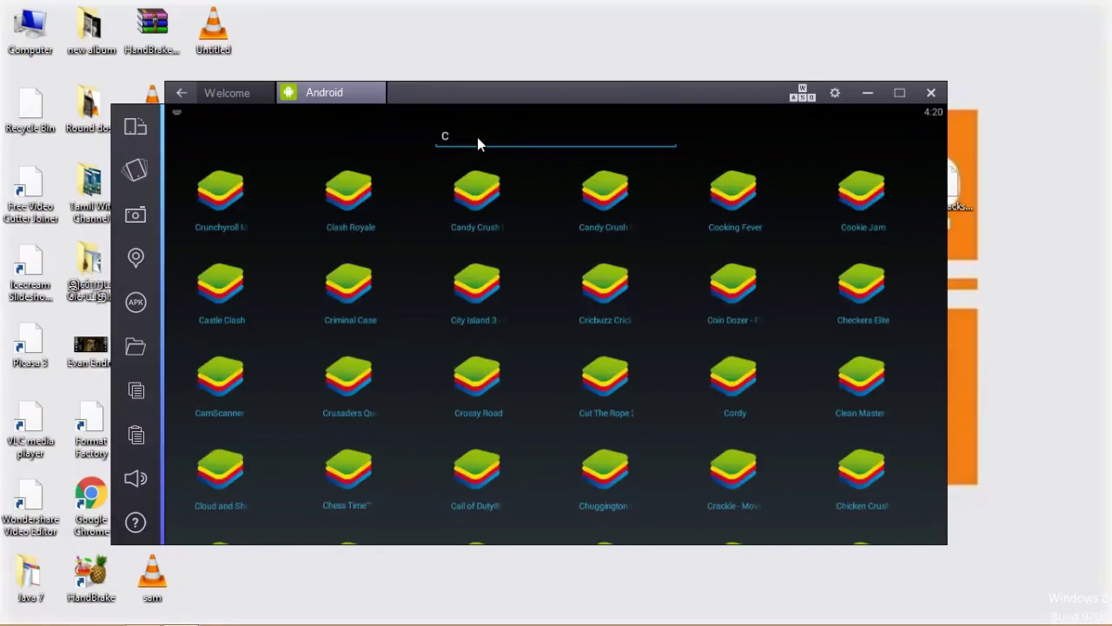
type("as")
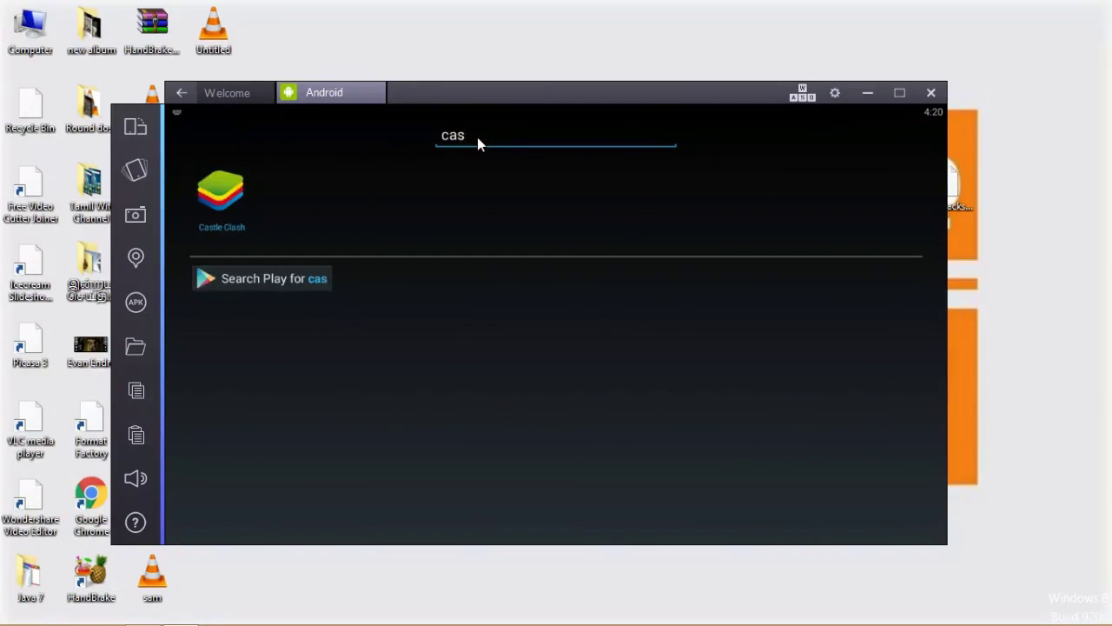
key("BackSpace")
key("BackSpace")
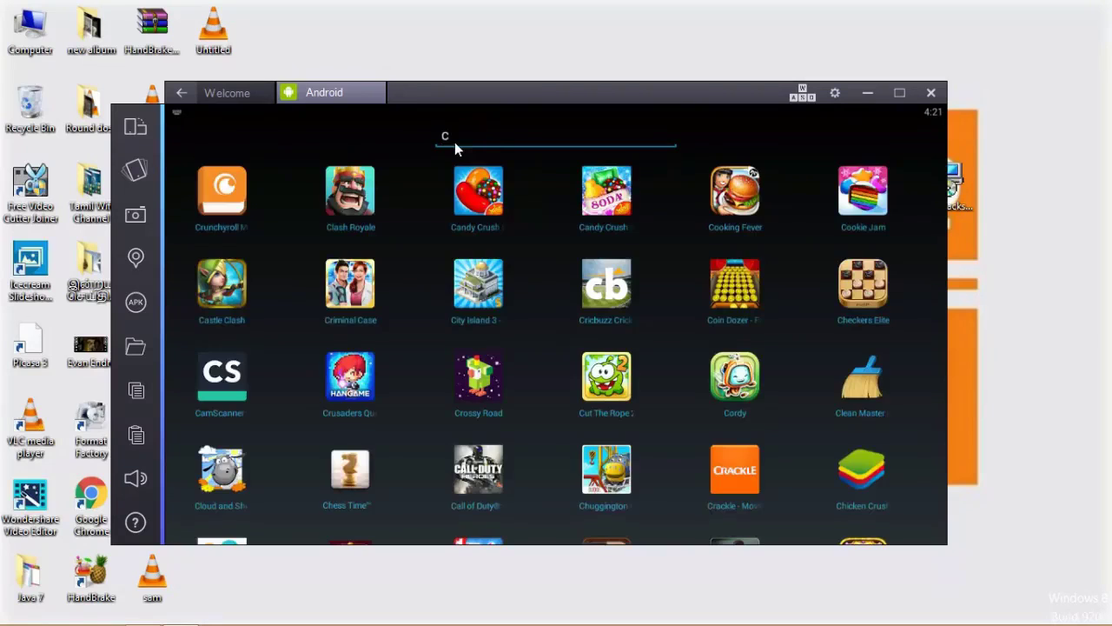
left_click(350, 203)
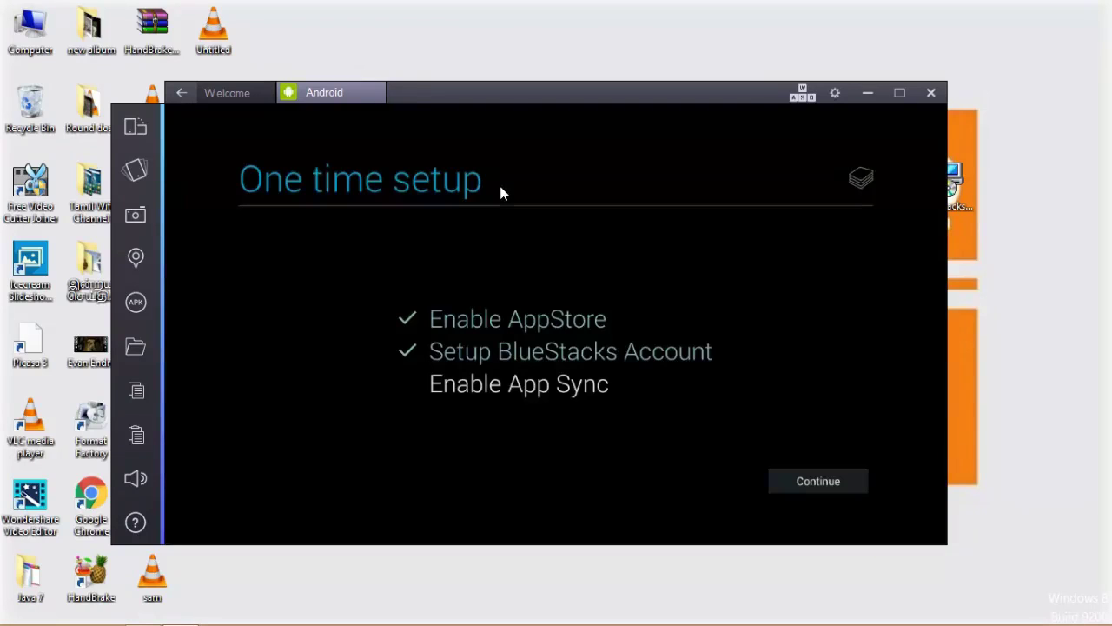
left_click(815, 481)
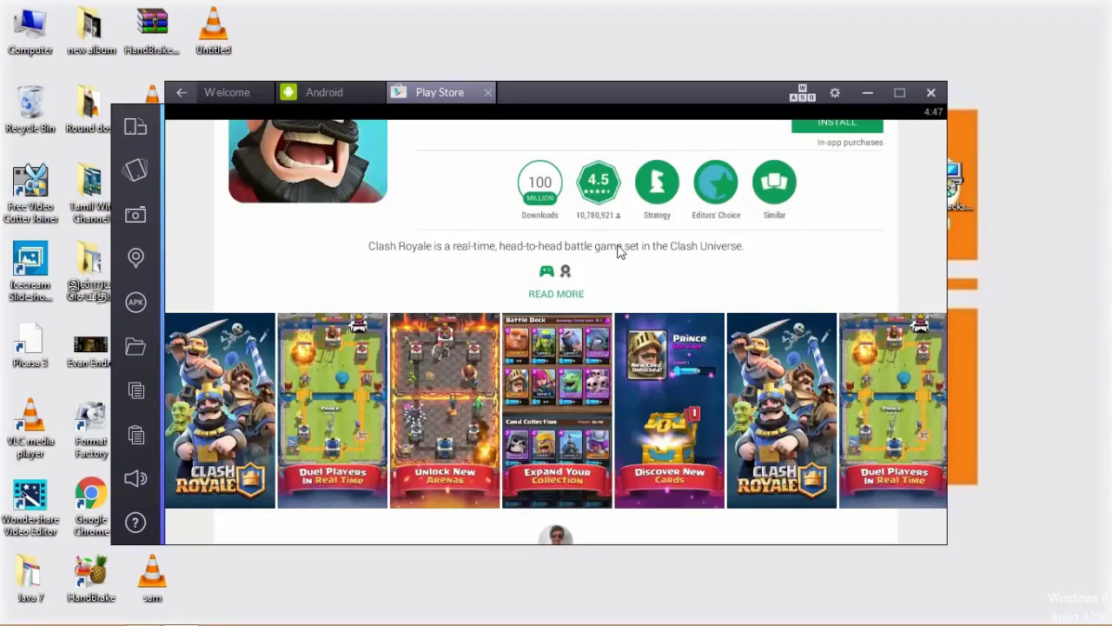
Look over Clash Royale's store page and the games featured on the Play Store's Apps & Games home page.
left_click(233, 468)
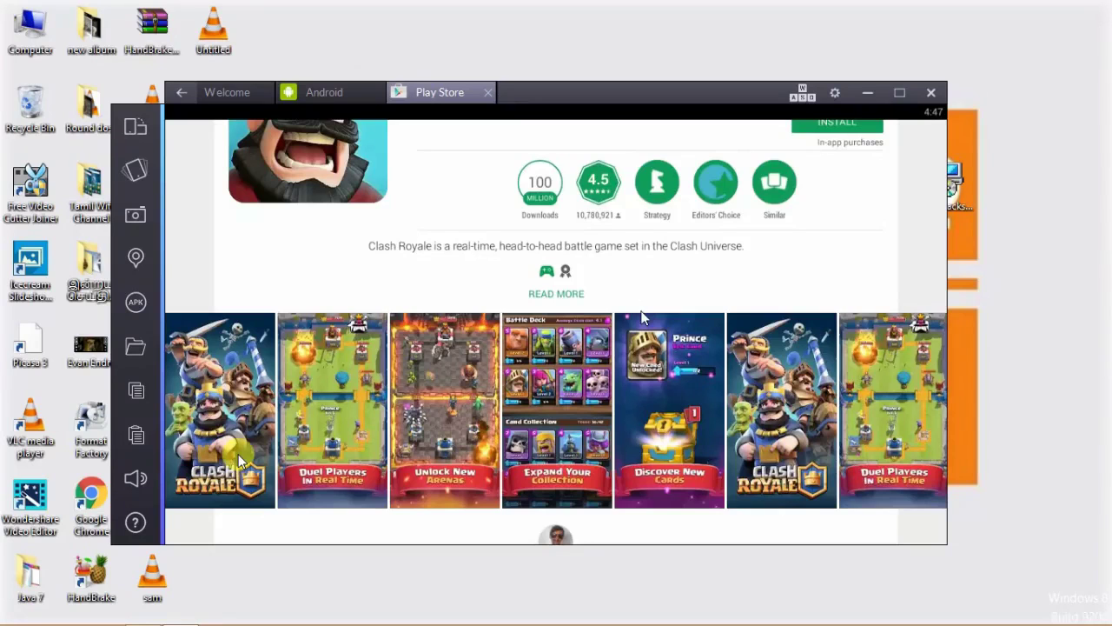
left_click_drag(653, 293, 662, 273)
left_click_drag(665, 339, 729, 447)
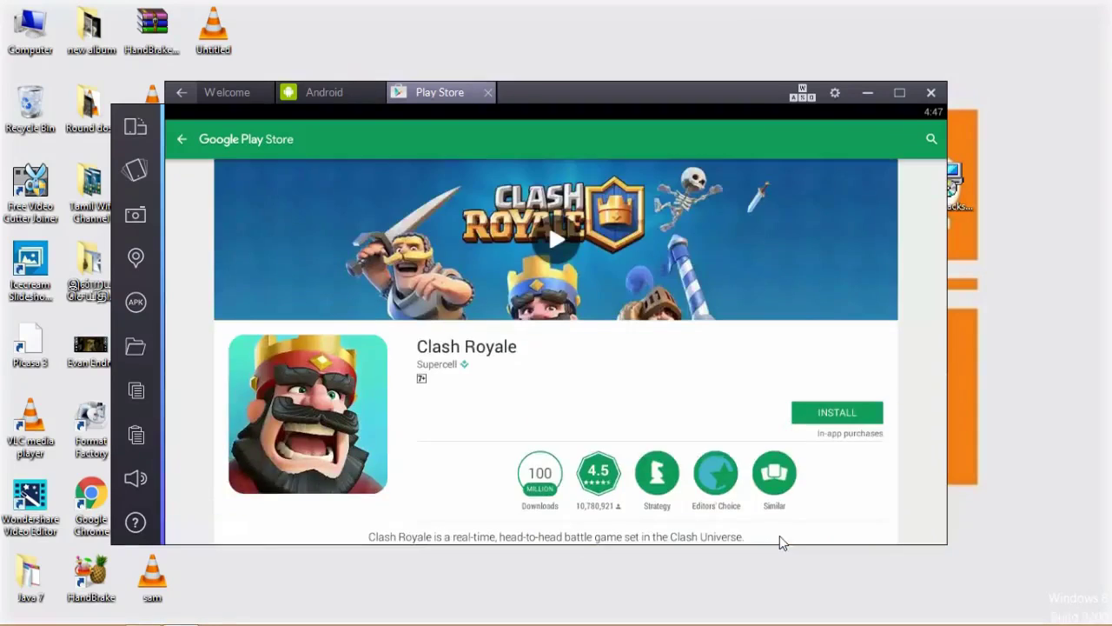
left_click(181, 141)
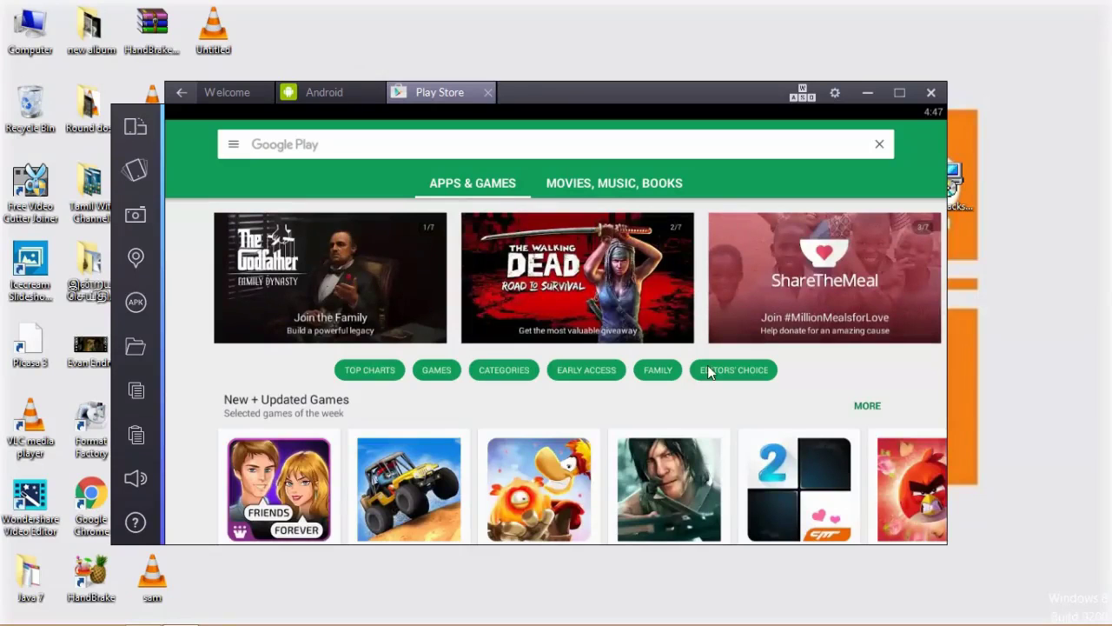
scroll(638, 422, "down", 1)
scroll(646, 298, "down", 3)
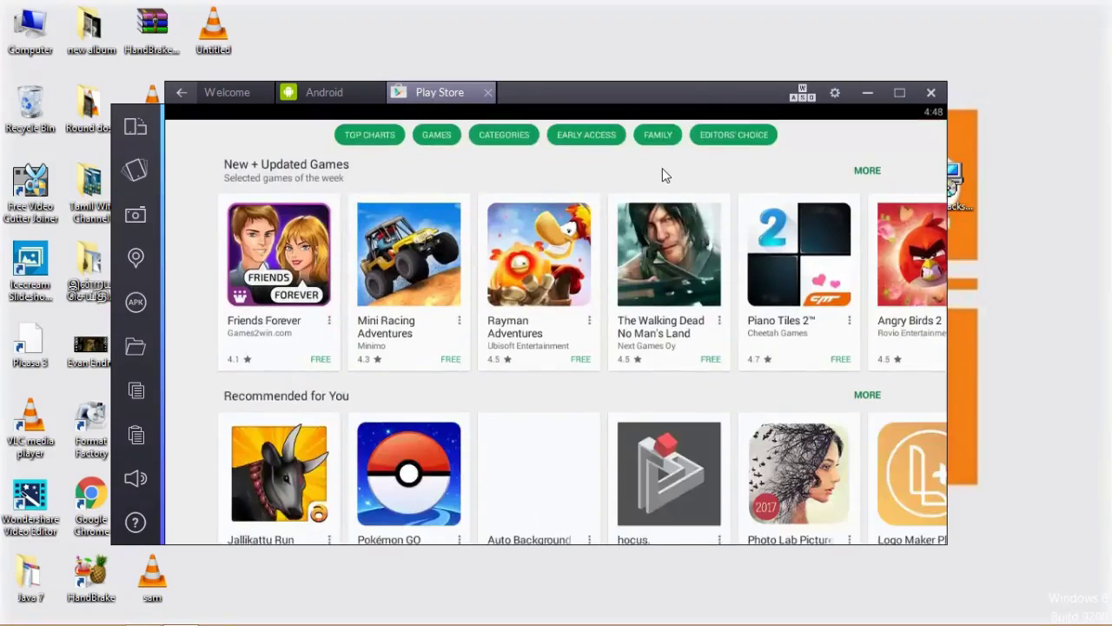
scroll(661, 165, "up", 1)
scroll(657, 205, "up", 3)
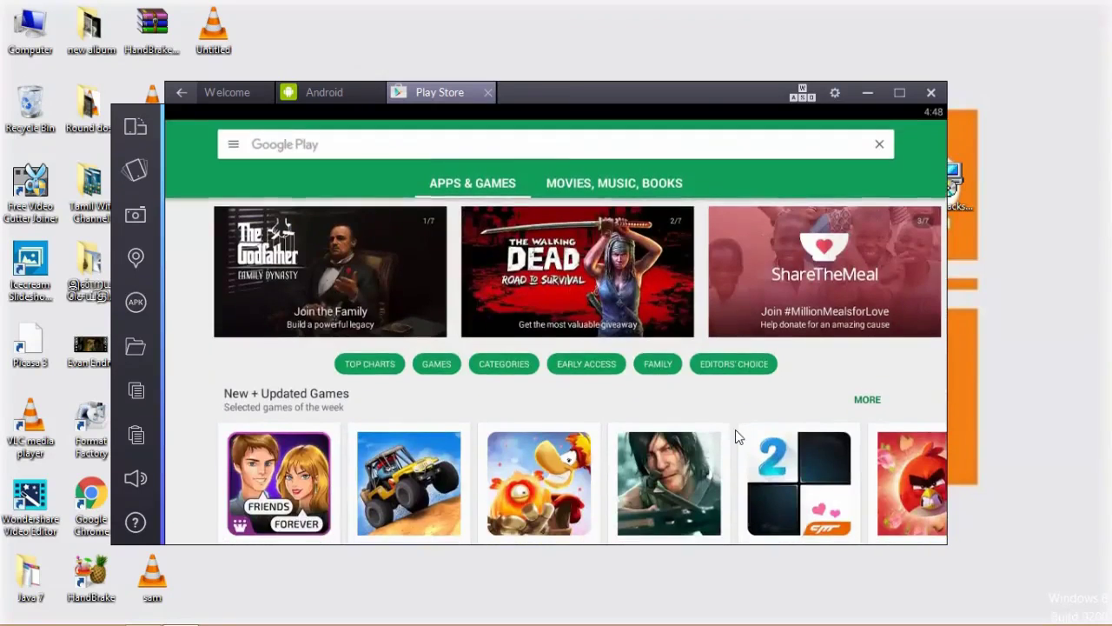
Leave the Play Store and the app search to return to the Android home screen.
left_click(558, 145)
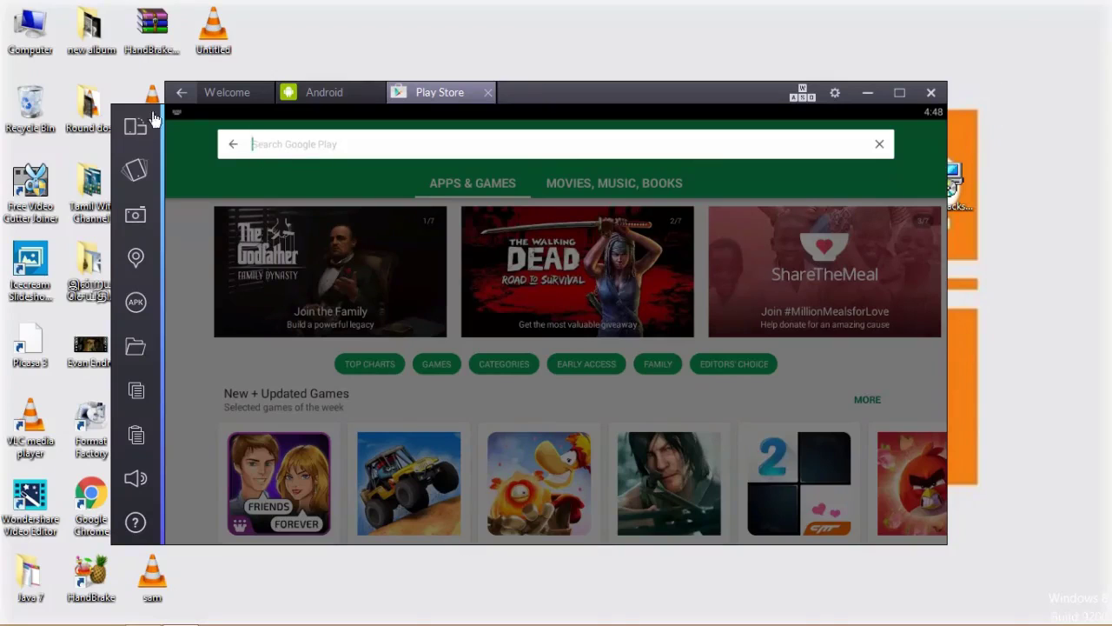
left_click(181, 94)
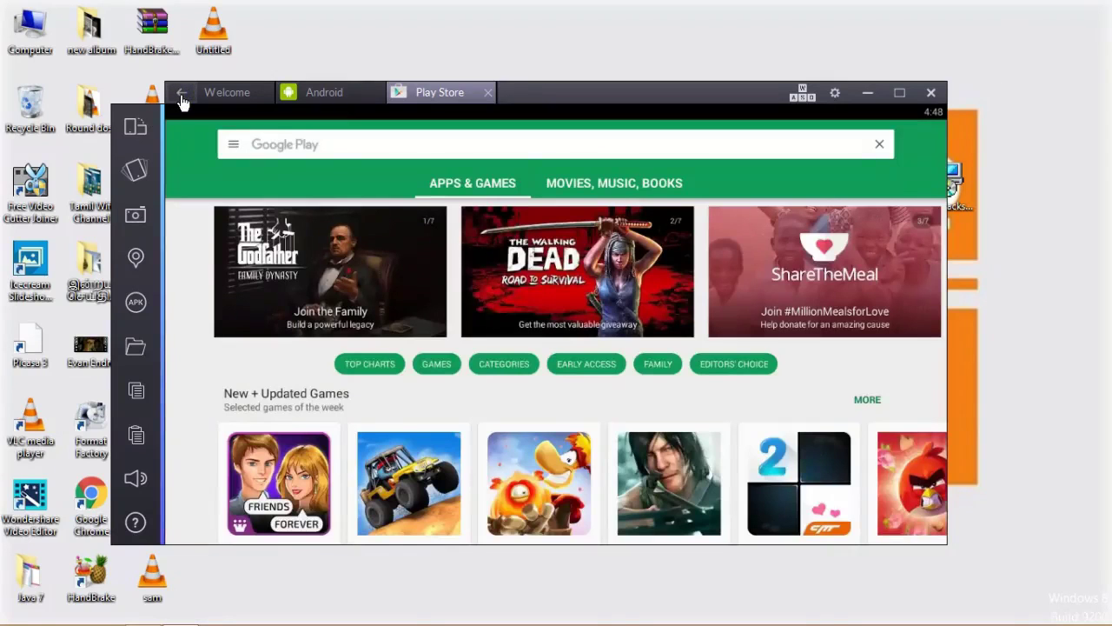
left_click(181, 96)
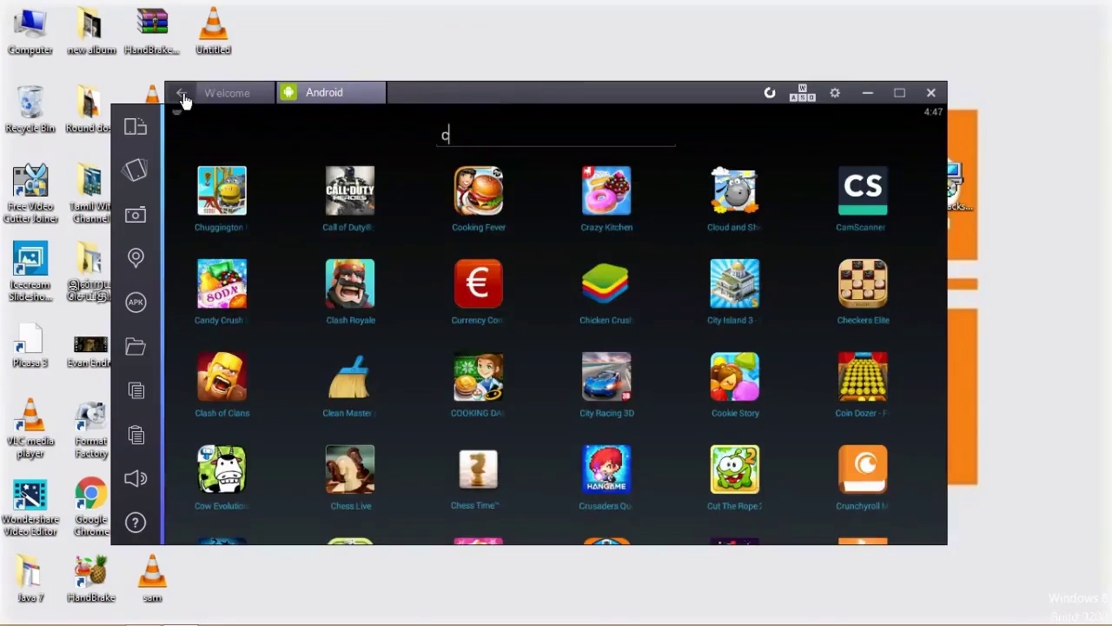
left_click(182, 96)
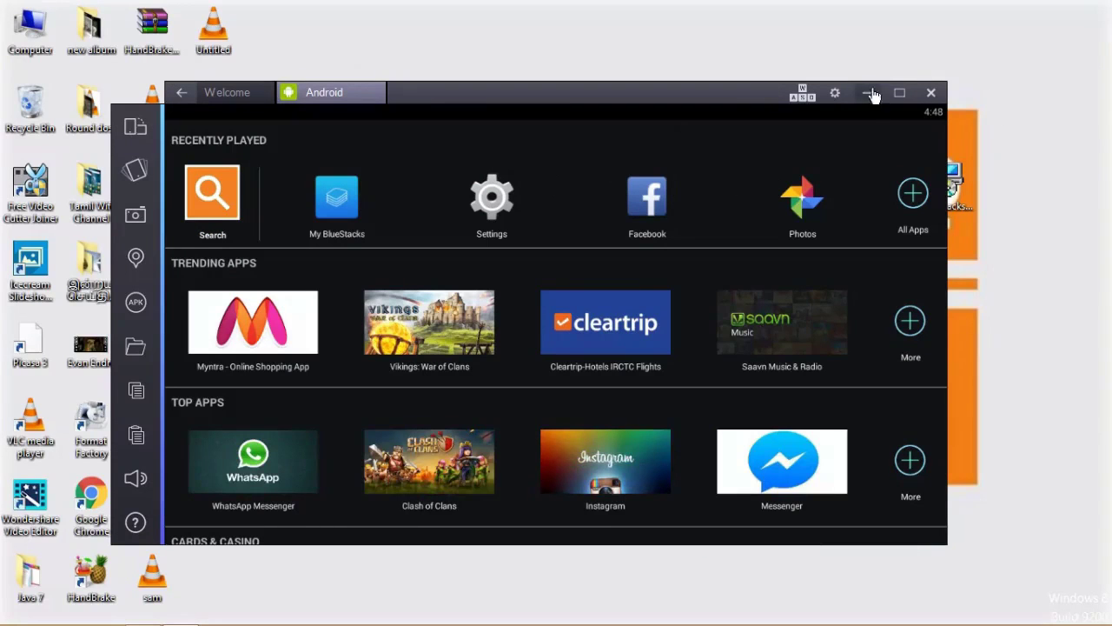
Close the BlueStacks window, quit its background process, and check the hidden notification icons for BlueStacks.
left_click(931, 93)
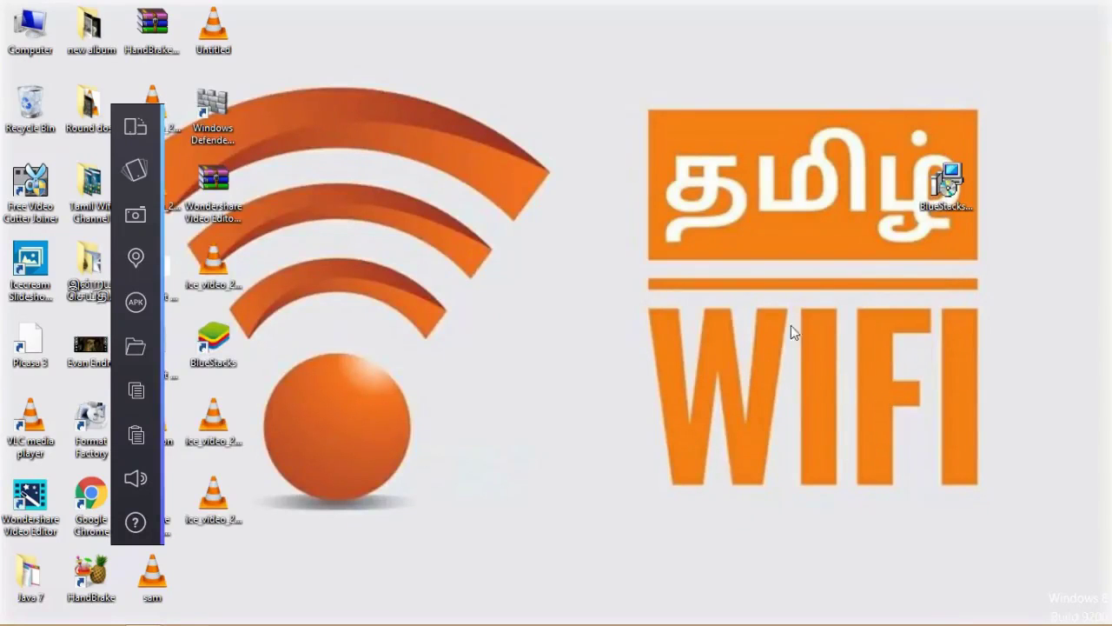
mouse_move(928, 613)
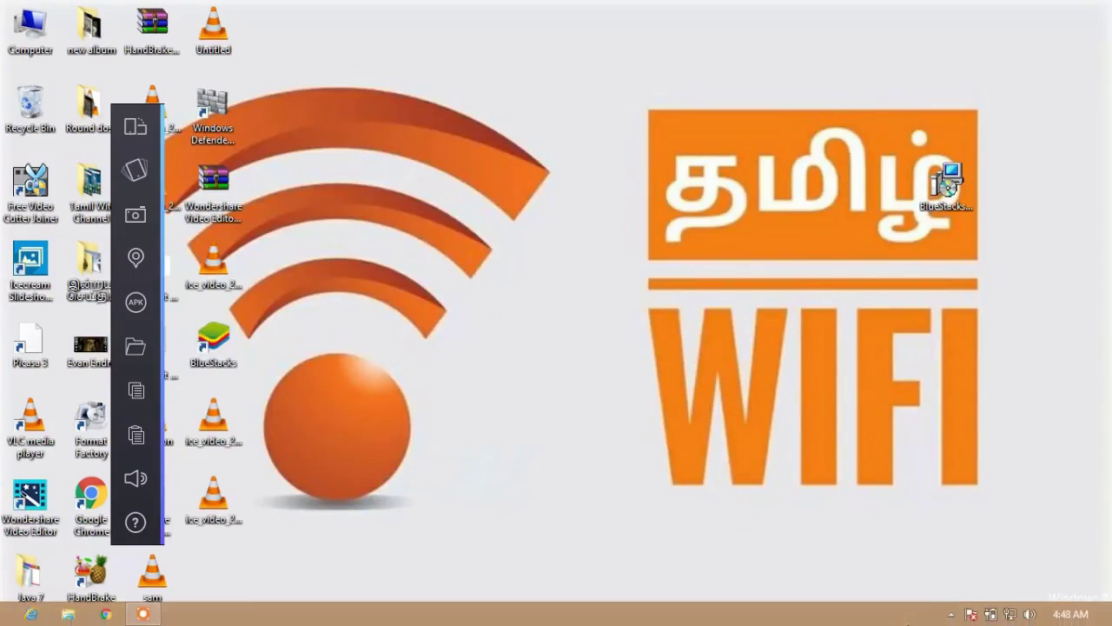
left_click(950, 615)
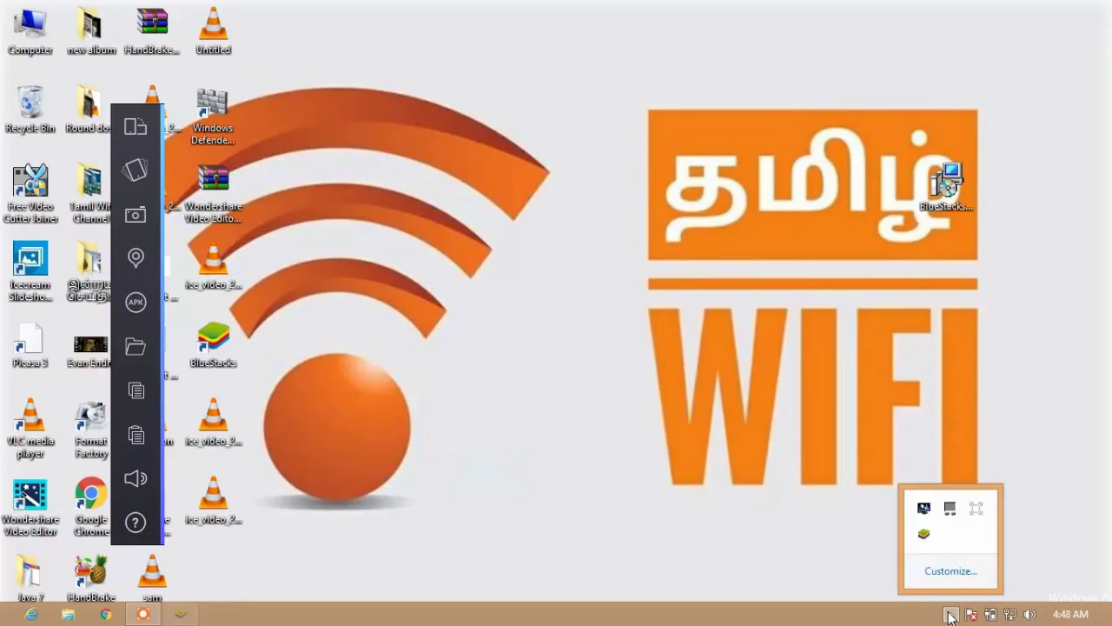
right_click(926, 541)
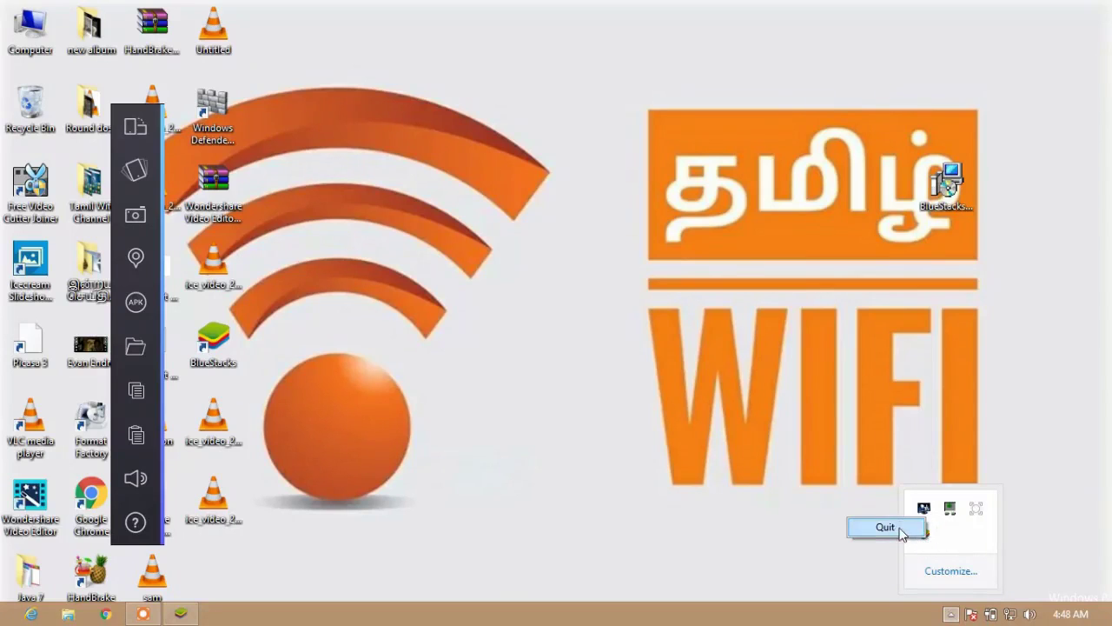
left_click(884, 527)
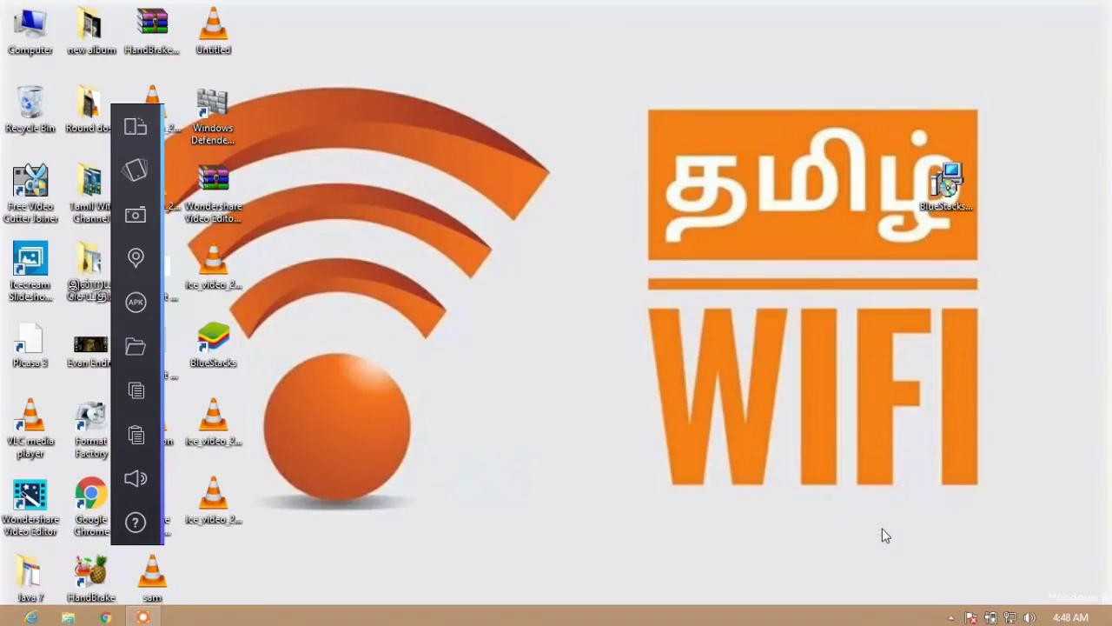
left_click(950, 614)
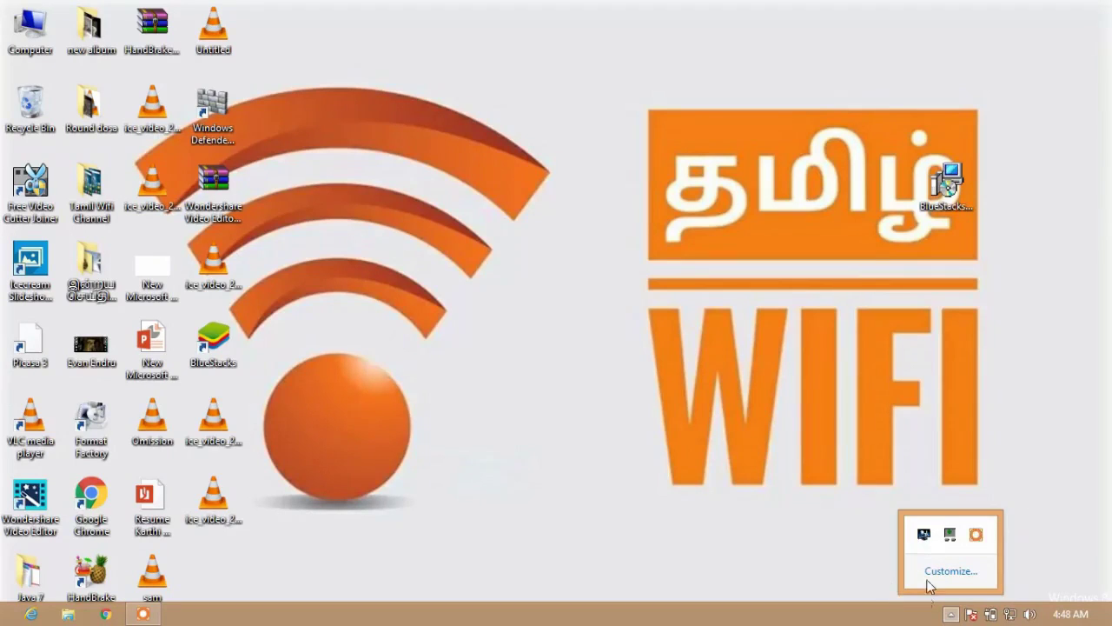
left_click(951, 614)
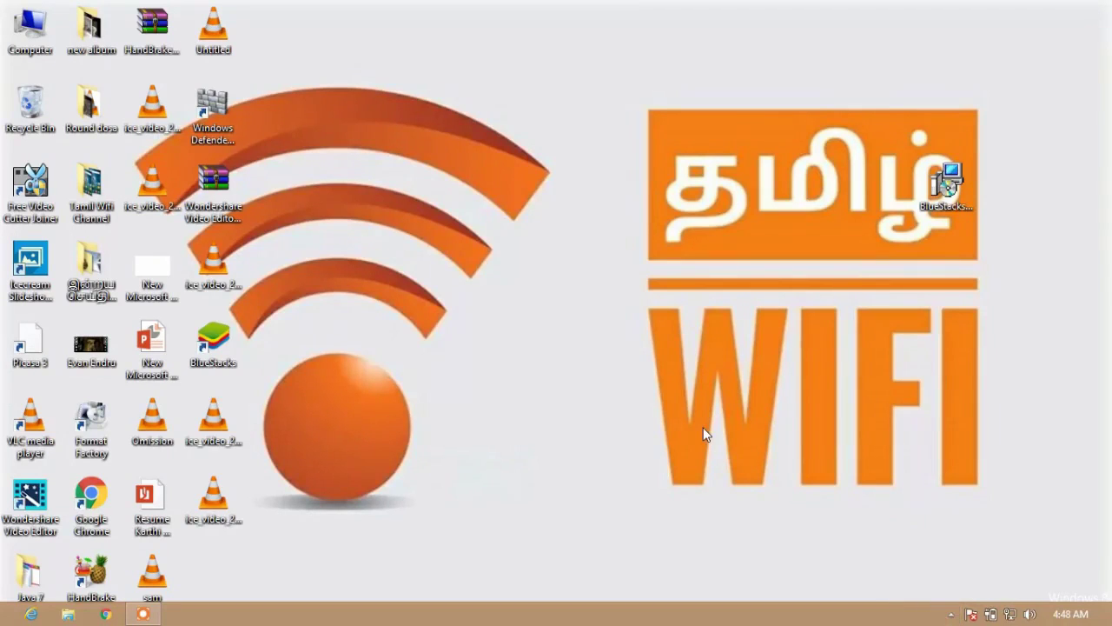